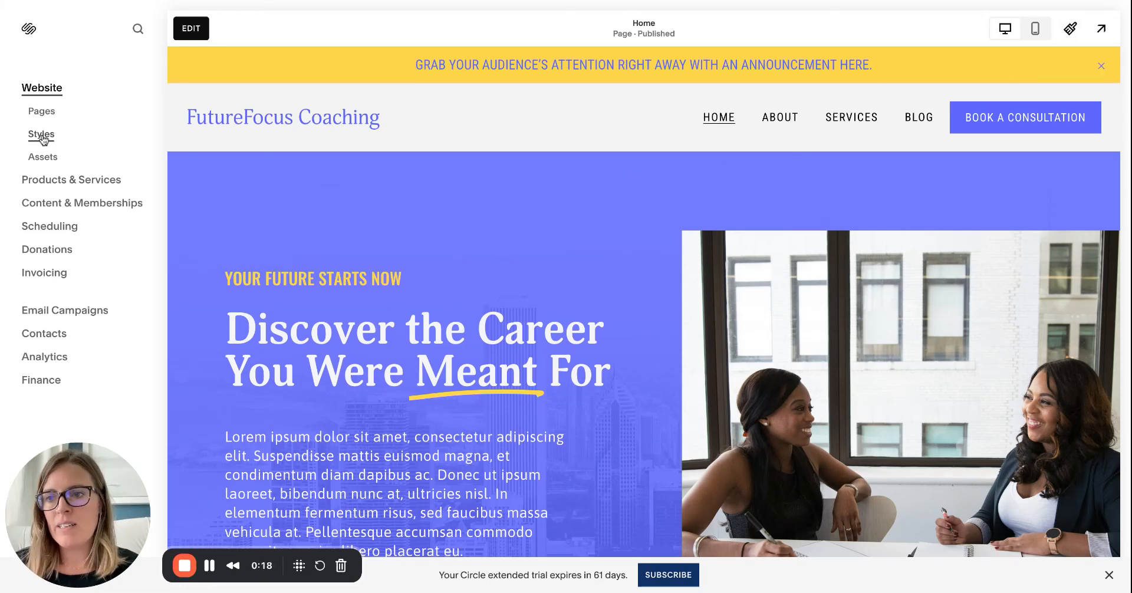
- Open the site-wide style settings and browse the preset themes from Professional to Innovative without applying one
{"action": "left_click", "coordinate": [1069, 34]}
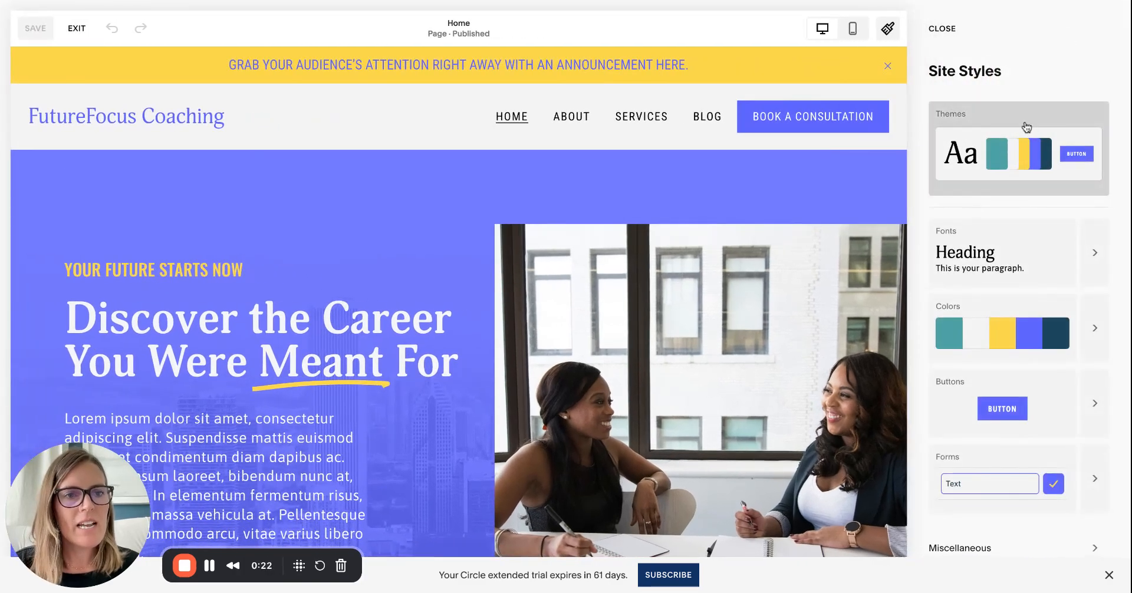
{"action": "left_click", "coordinate": [985, 128]}
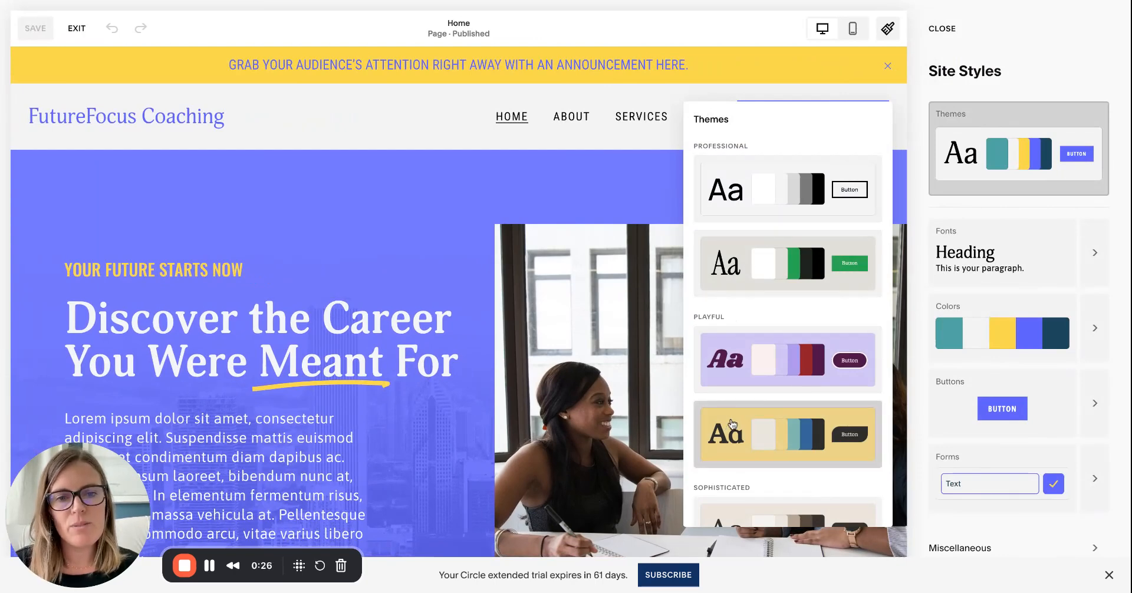
{"action": "scroll", "coordinate": [732, 423], "scroll_direction": "down", "scroll_amount": 10}
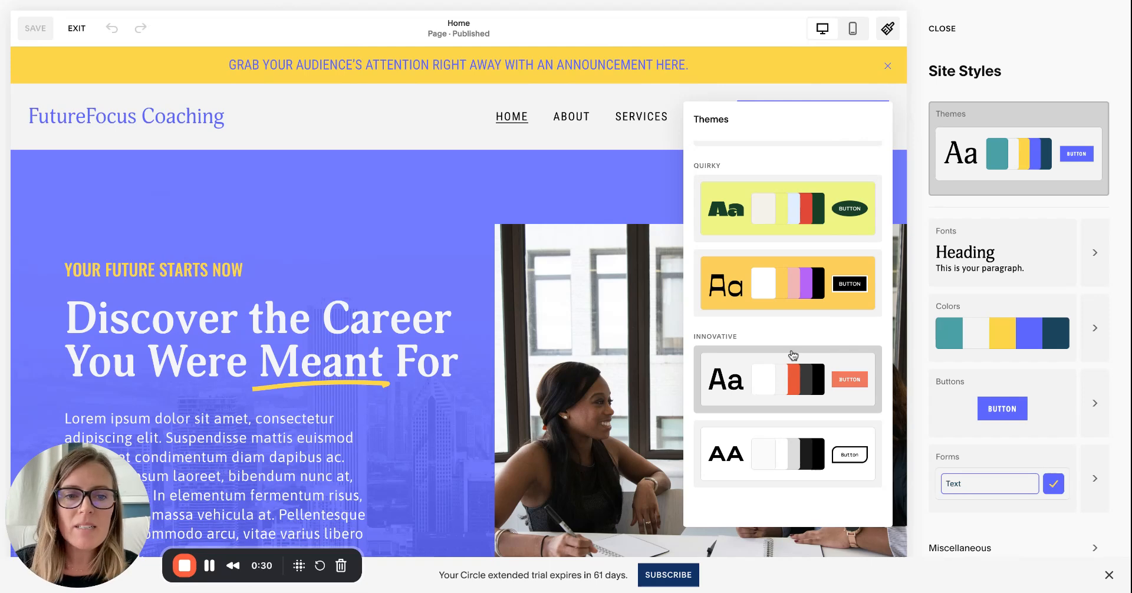
{"action": "scroll", "coordinate": [793, 355], "scroll_direction": "up", "scroll_amount": 10}
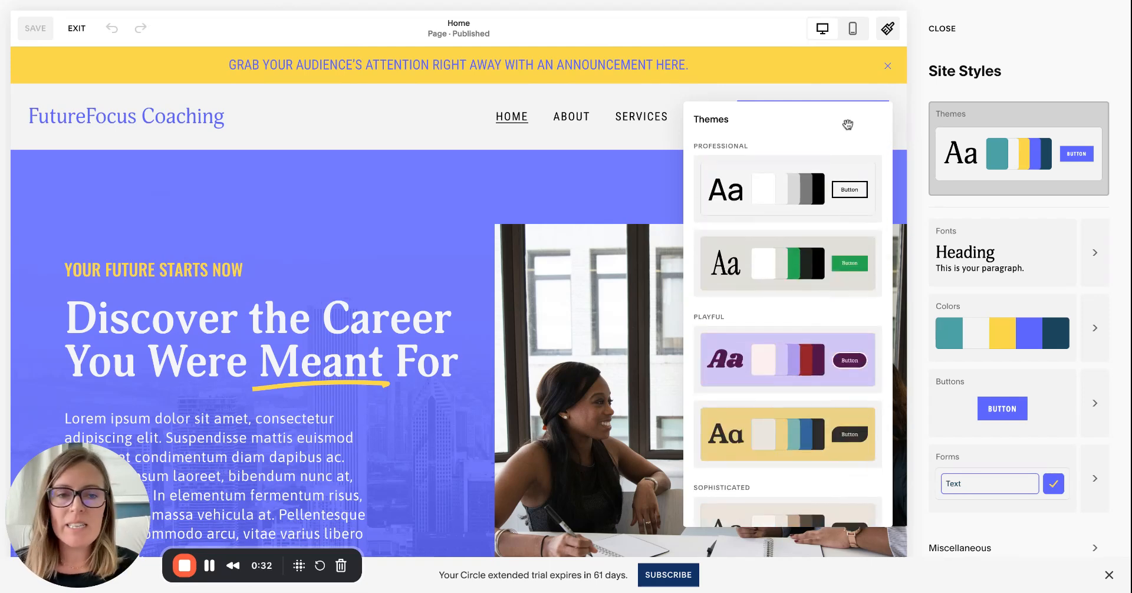
{"action": "left_click", "coordinate": [1017, 58]}
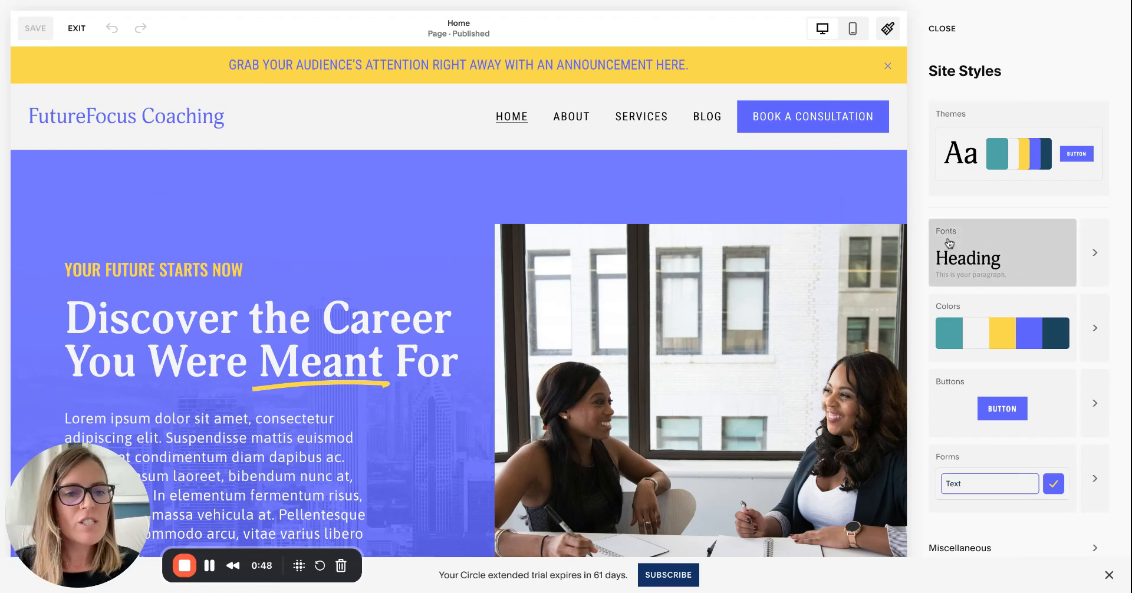
- Increase the letter spacing of the site's Miscellaneous font slightly and return to the font settings overview
{"action": "left_click", "coordinate": [1091, 252]}
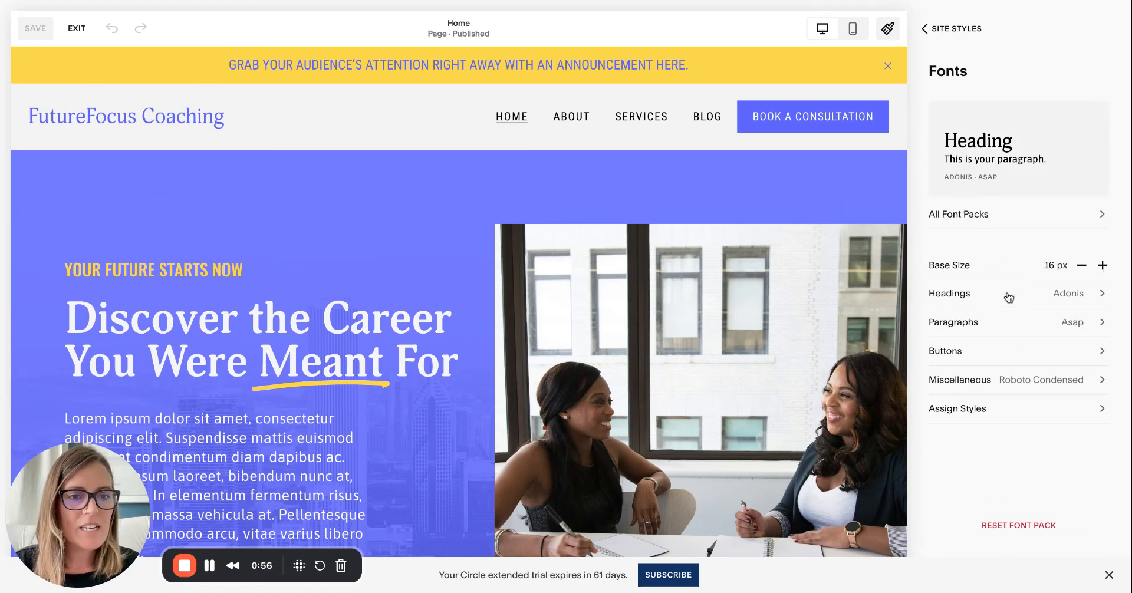
{"action": "left_click", "coordinate": [964, 382]}
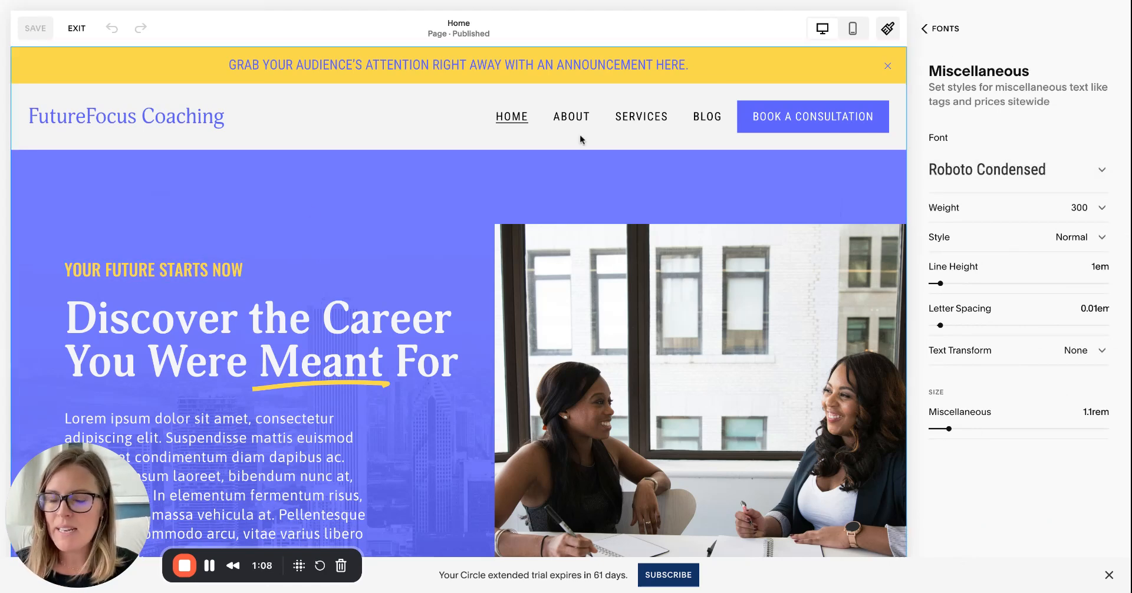
{"action": "left_click", "coordinate": [942, 33]}
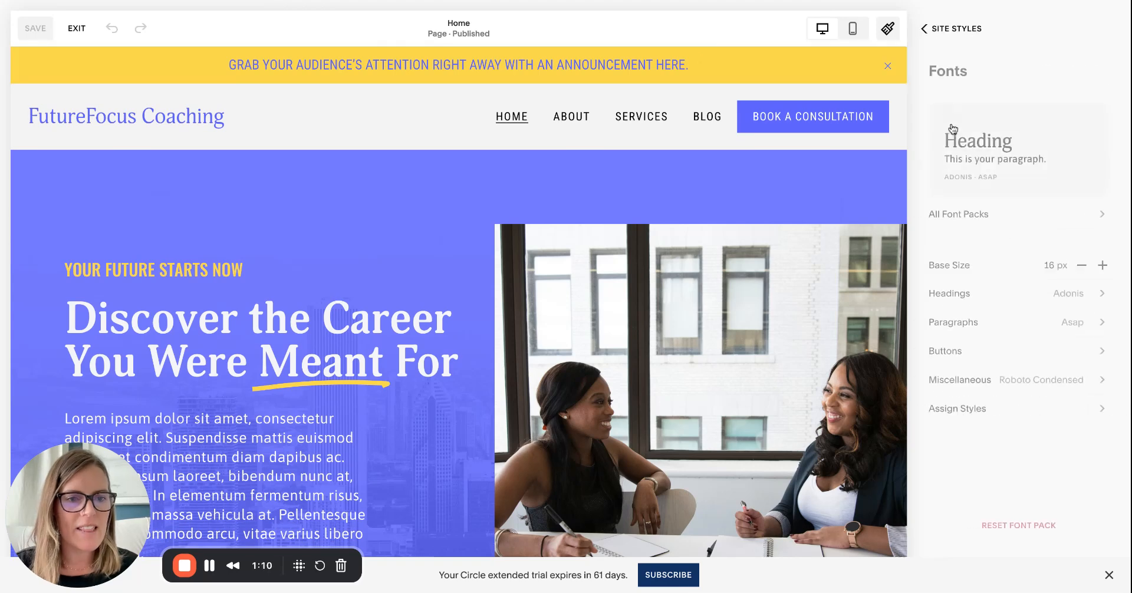
{"action": "left_click", "coordinate": [961, 382]}
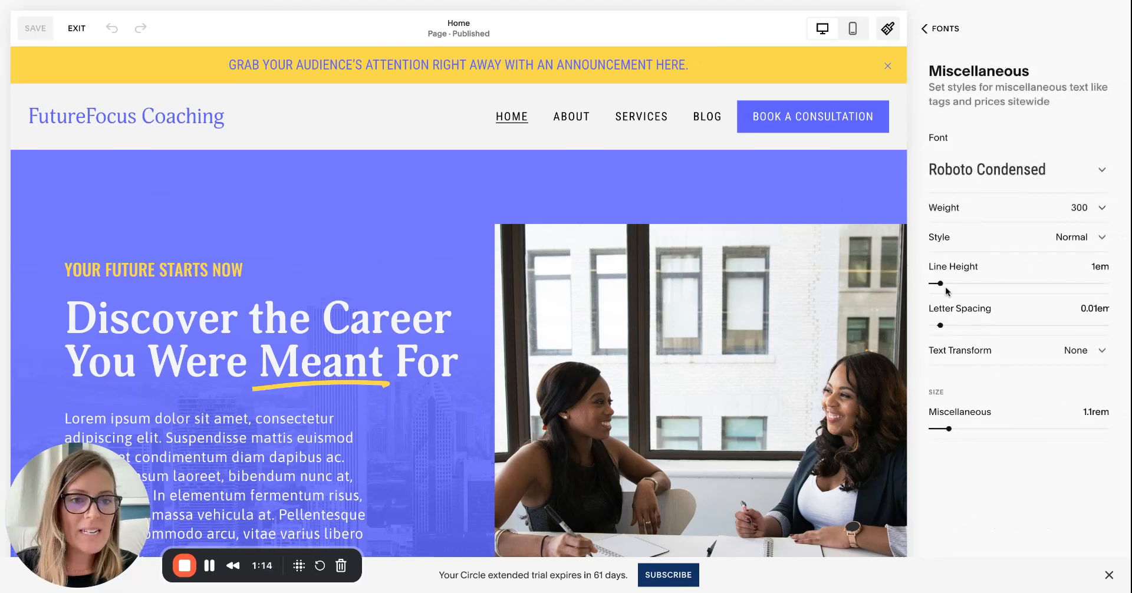
{"action": "mouse_move", "coordinate": [942, 325]}
{"action": "left_mouse_down"}
{"action": "mouse_move", "coordinate": [993, 326]}
{"action": "mouse_move", "coordinate": [954, 326]}
{"action": "left_mouse_up"}
{"action": "left_click", "coordinate": [940, 31]}
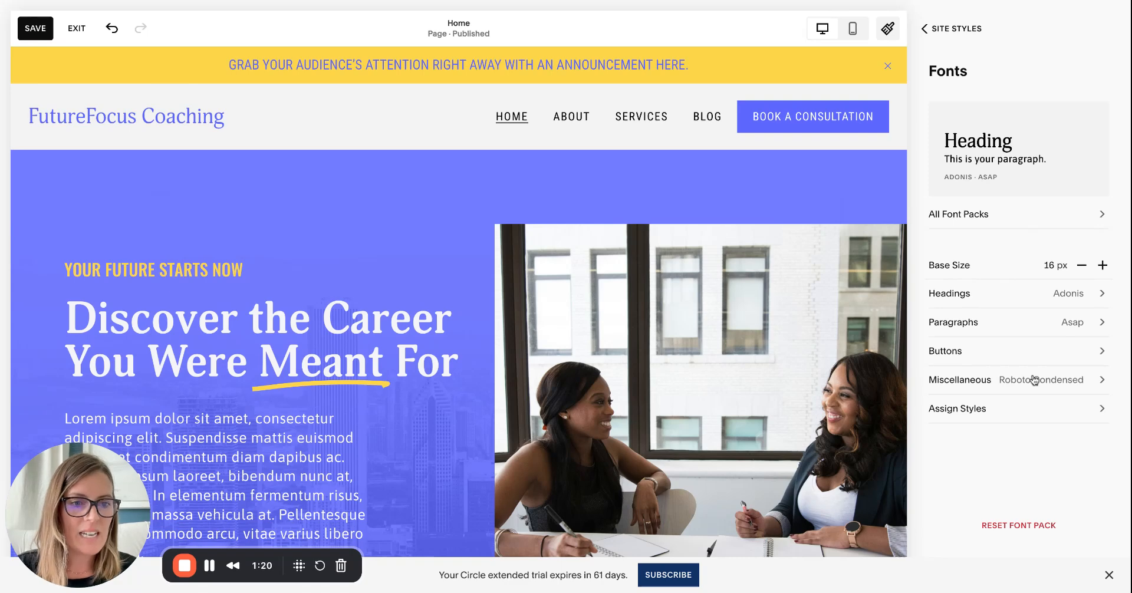
- Review which global font style is assigned to each site element, from the header to the product block
{"action": "left_click", "coordinate": [941, 410]}
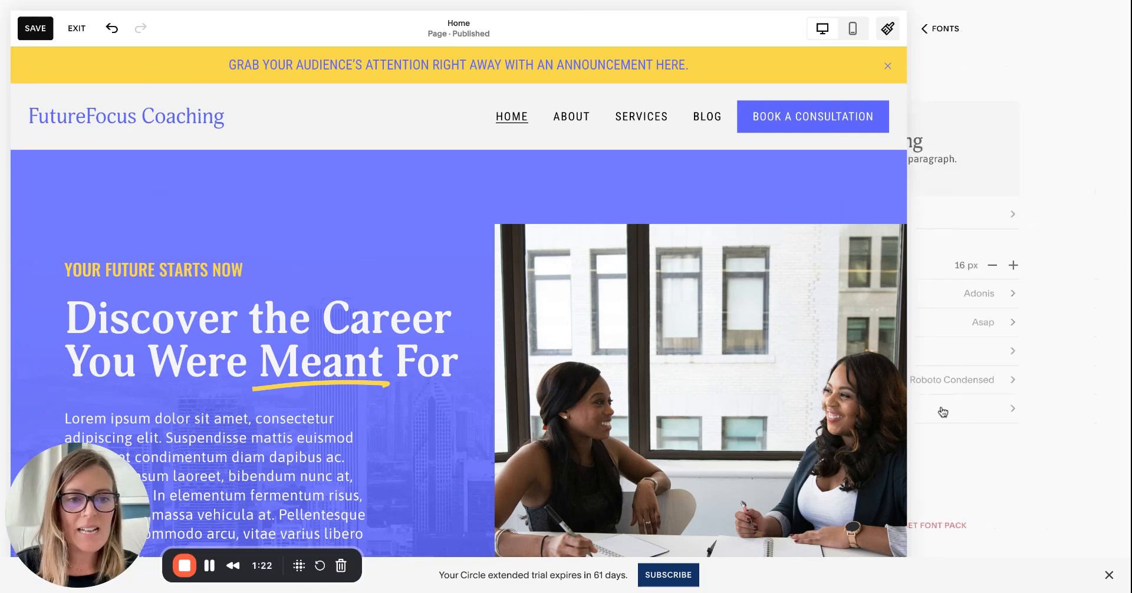
{"action": "scroll", "coordinate": [984, 480], "scroll_direction": "down", "scroll_amount": 20}
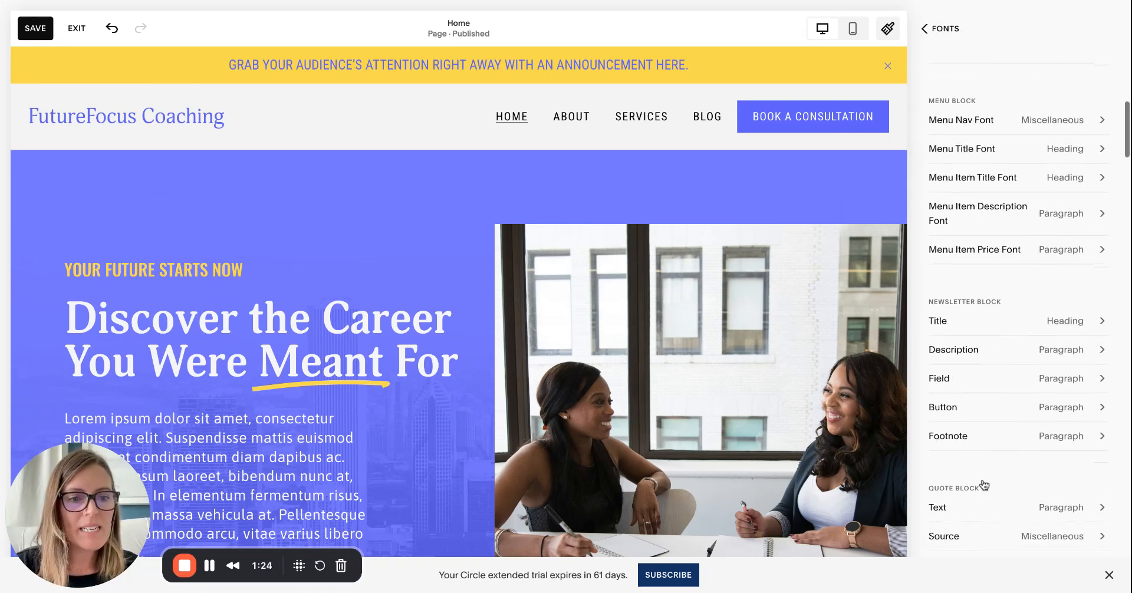
{"action": "scroll", "coordinate": [984, 484], "scroll_direction": "down", "scroll_amount": 20}
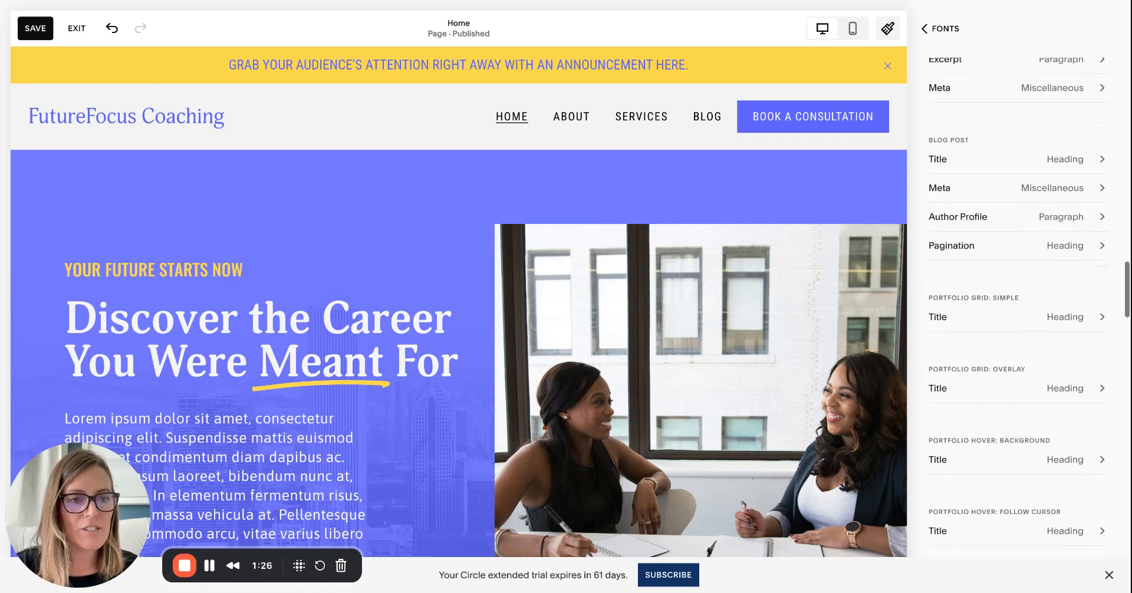
{"action": "scroll", "coordinate": [992, 277], "scroll_direction": "down", "scroll_amount": 5}
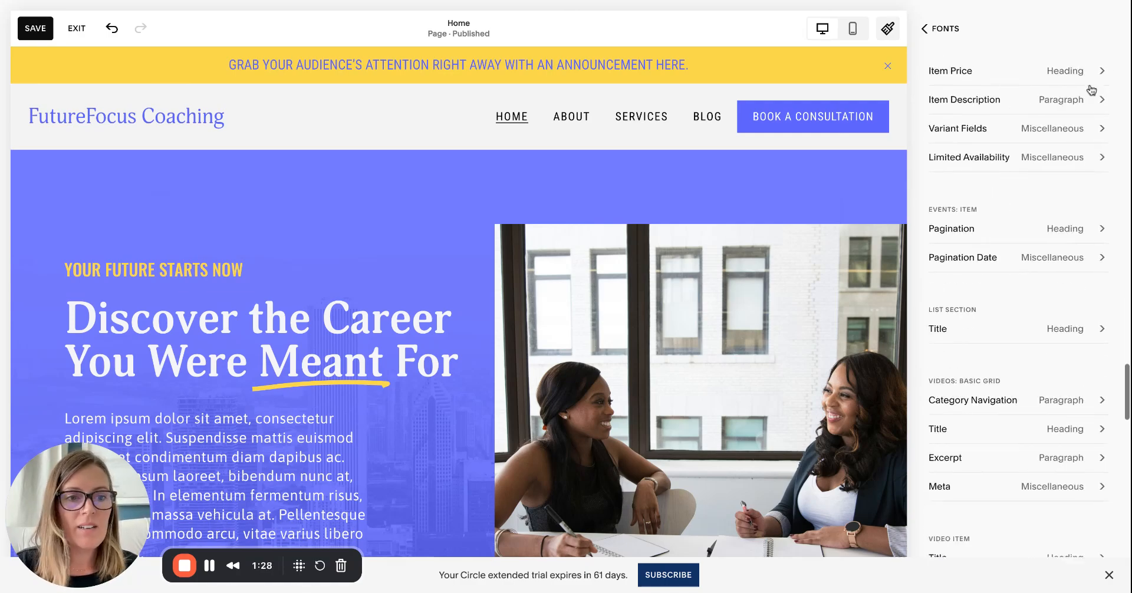
{"action": "scroll", "coordinate": [992, 273], "scroll_direction": "down", "scroll_amount": 15}
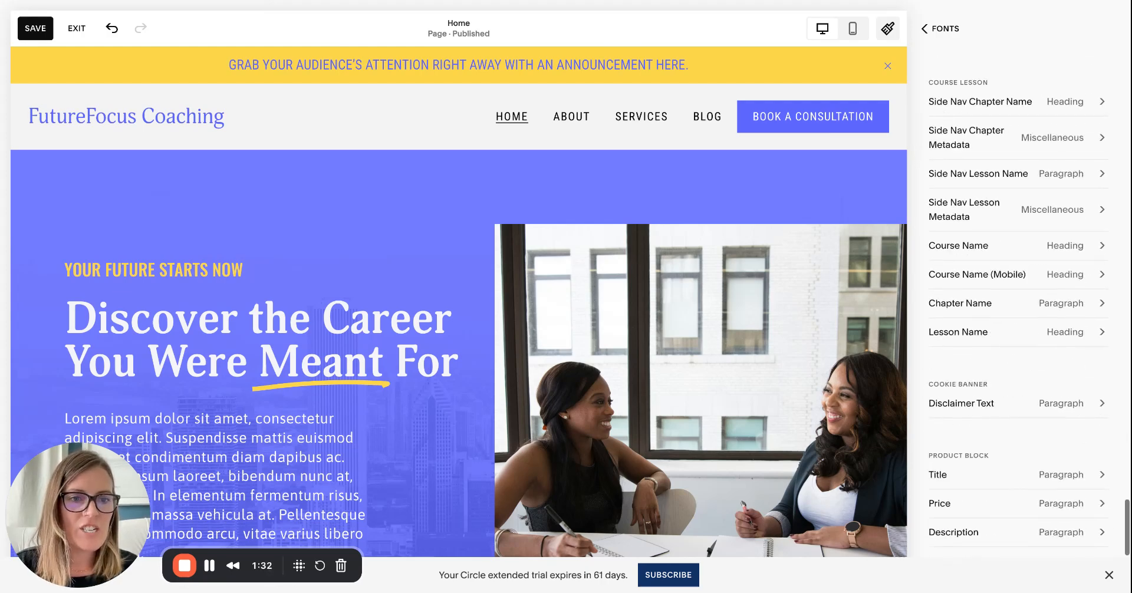
{"action": "scroll", "coordinate": [993, 382], "scroll_direction": "up", "scroll_amount": 15}
{"action": "scroll", "coordinate": [993, 382], "scroll_direction": "up", "scroll_amount": 10}
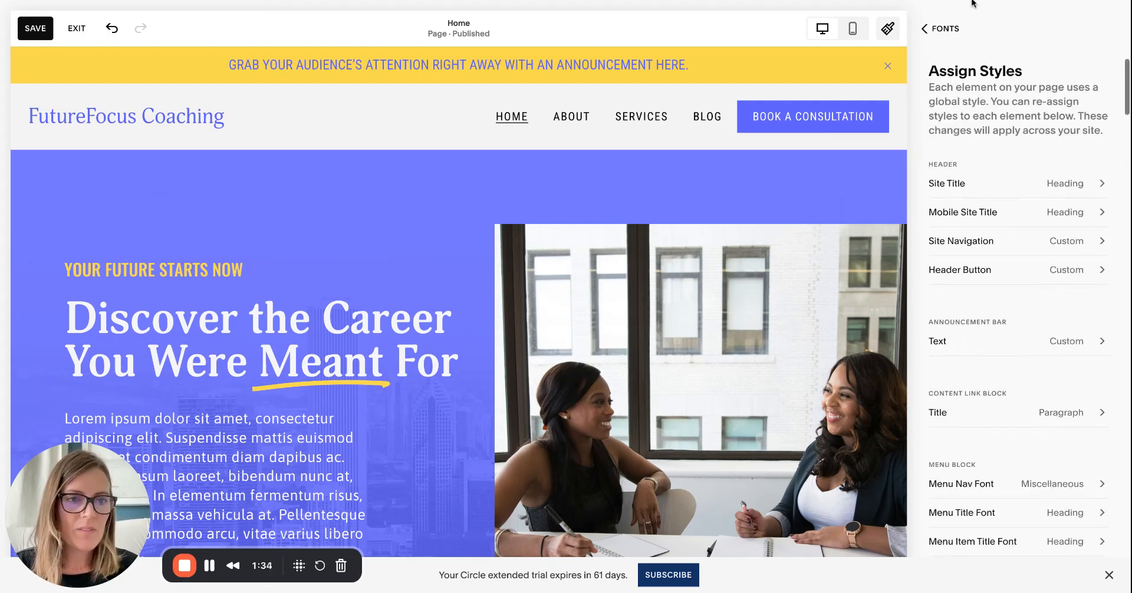
{"action": "left_click", "coordinate": [939, 28]}
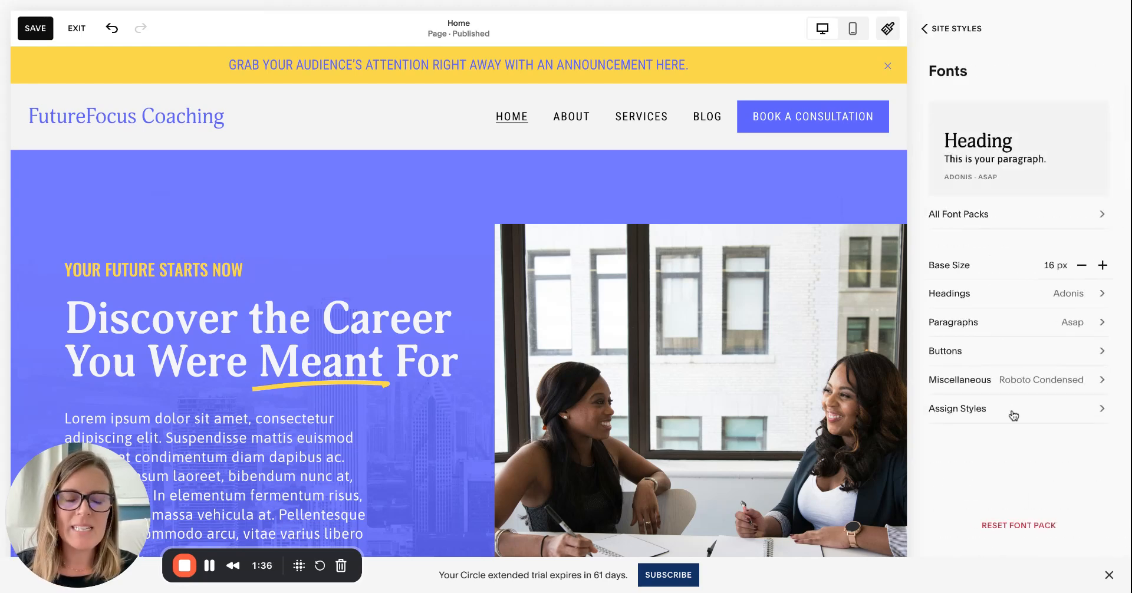
- Examine the Headings font settings, including weight, line height and the Heading 1 to 4 sizes, and return to the site styles overview
{"action": "left_click", "coordinate": [977, 301]}
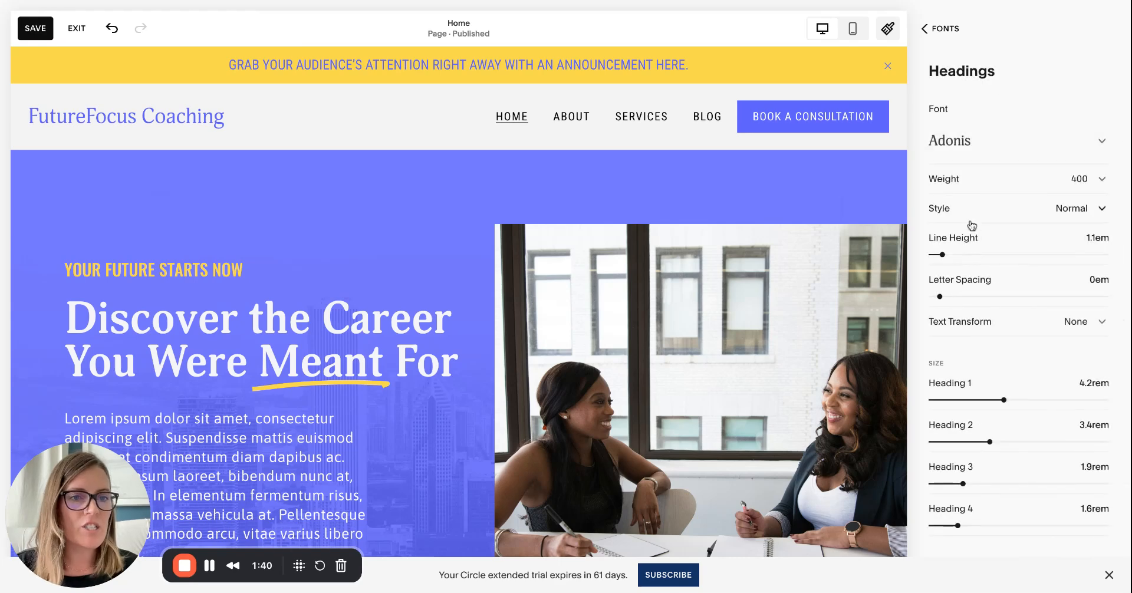
{"action": "scroll", "coordinate": [987, 456], "scroll_direction": "down", "scroll_amount": 1}
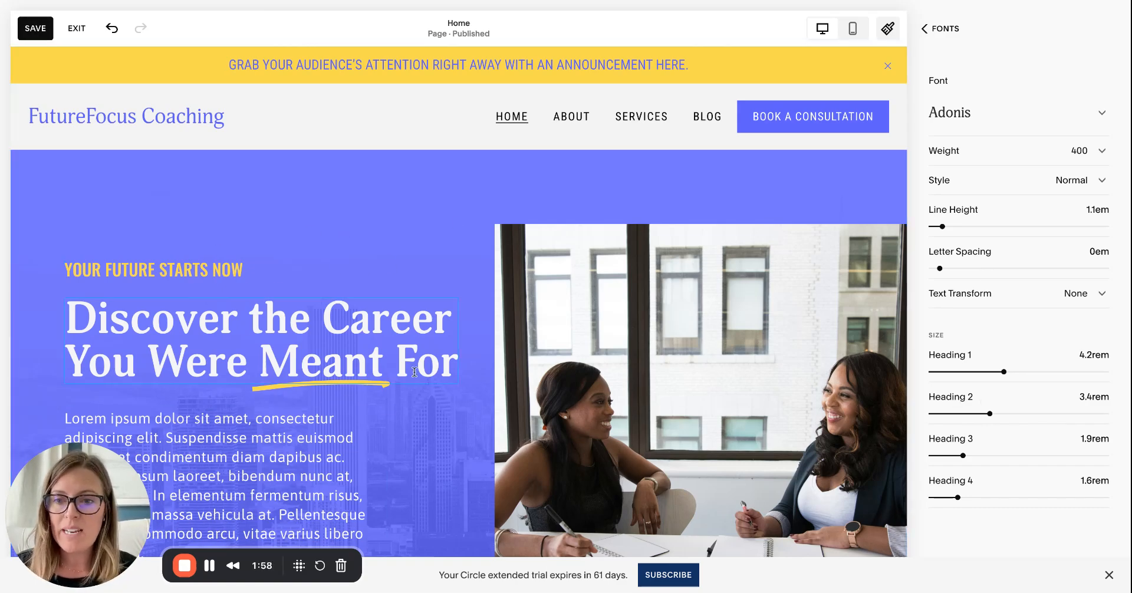
{"action": "scroll", "coordinate": [415, 355], "scroll_direction": "down", "scroll_amount": 15}
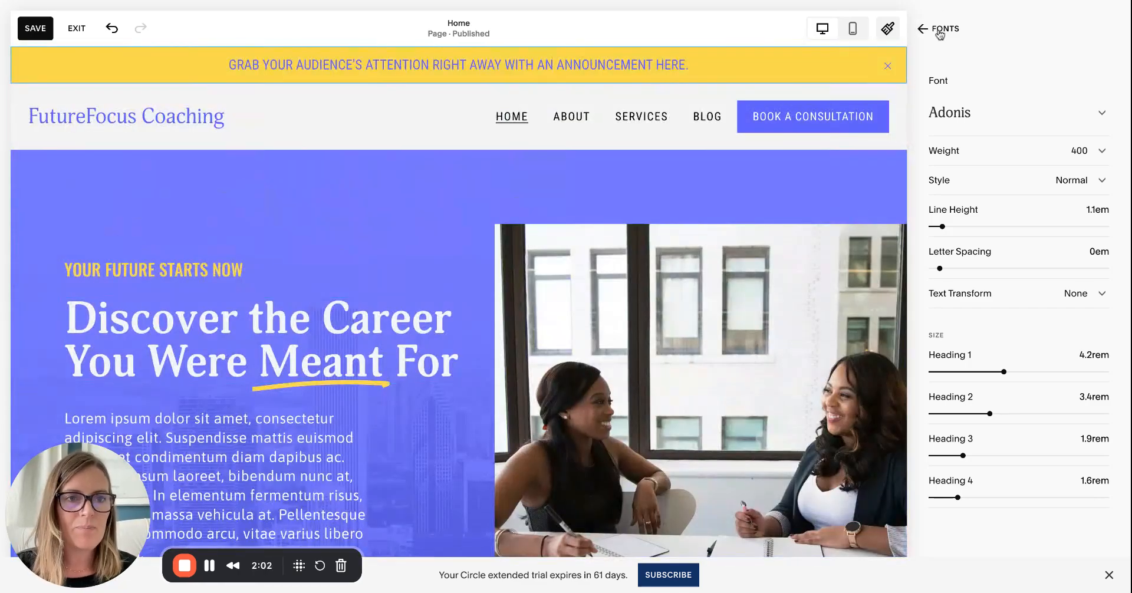
{"action": "left_click", "coordinate": [940, 29]}
{"action": "left_click", "coordinate": [940, 33]}
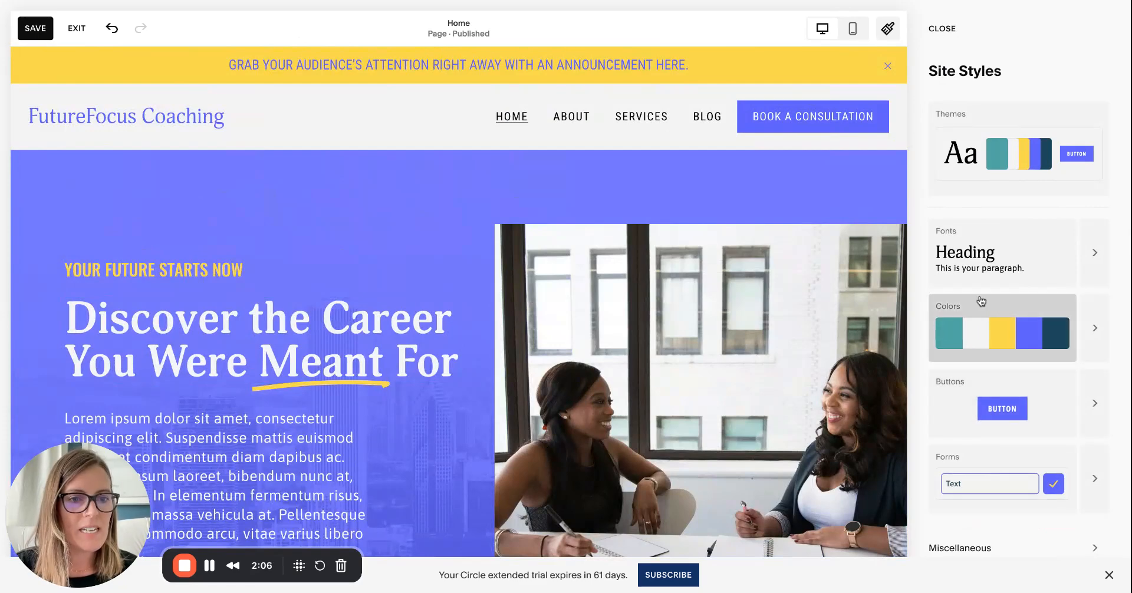
- Open the color settings and look through the section color themes, both those on this page and the others
{"action": "left_click", "coordinate": [1097, 321]}
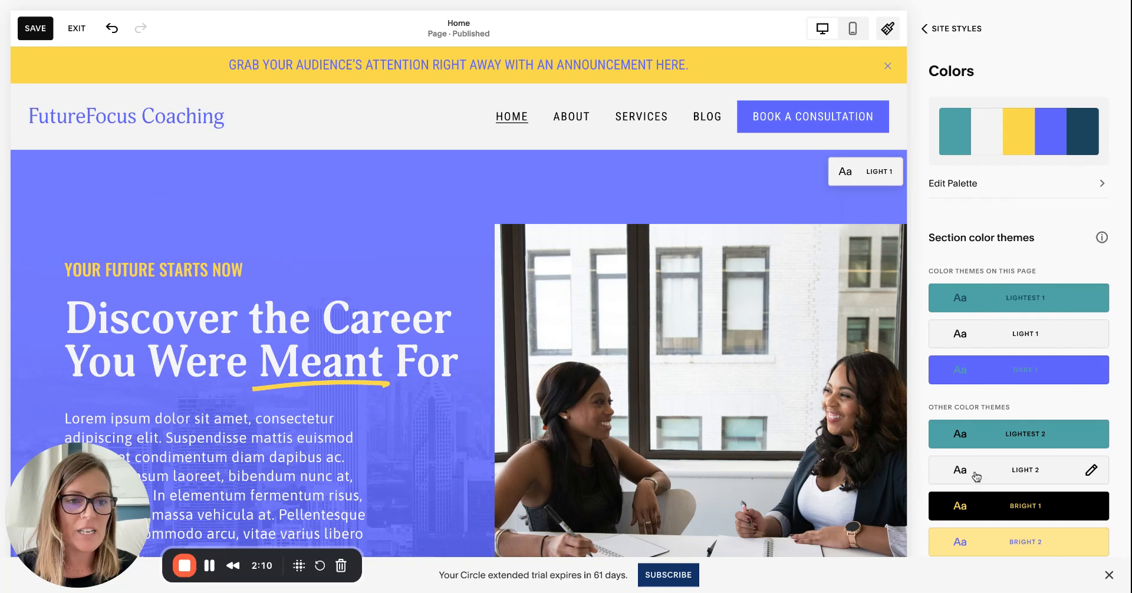
{"action": "scroll", "coordinate": [978, 474], "scroll_direction": "down", "scroll_amount": 3}
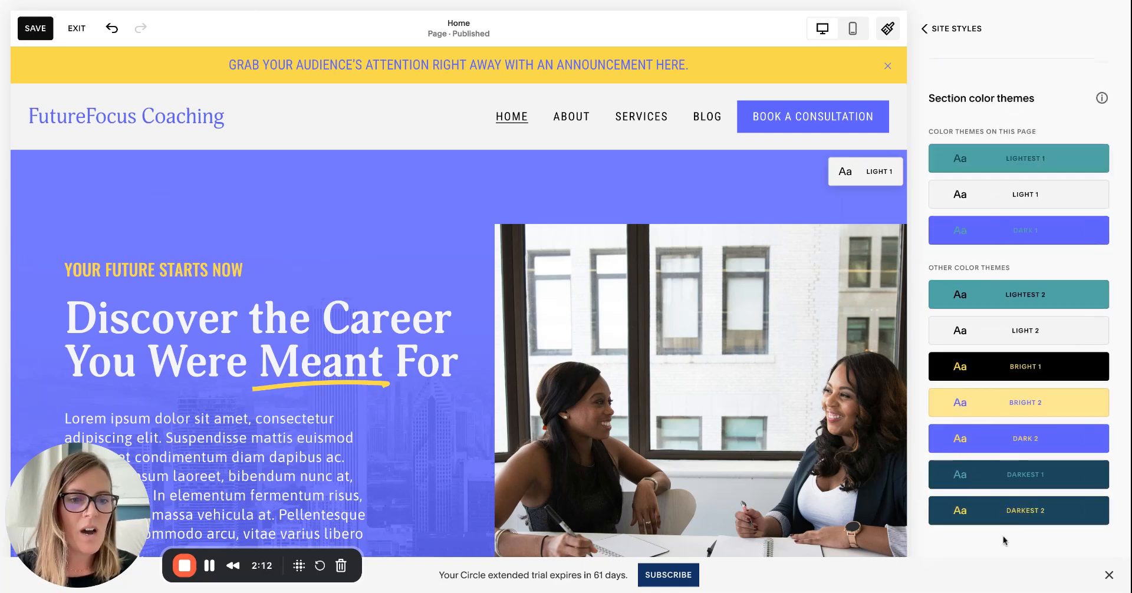
{"action": "scroll", "coordinate": [1000, 545], "scroll_direction": "up", "scroll_amount": 3}
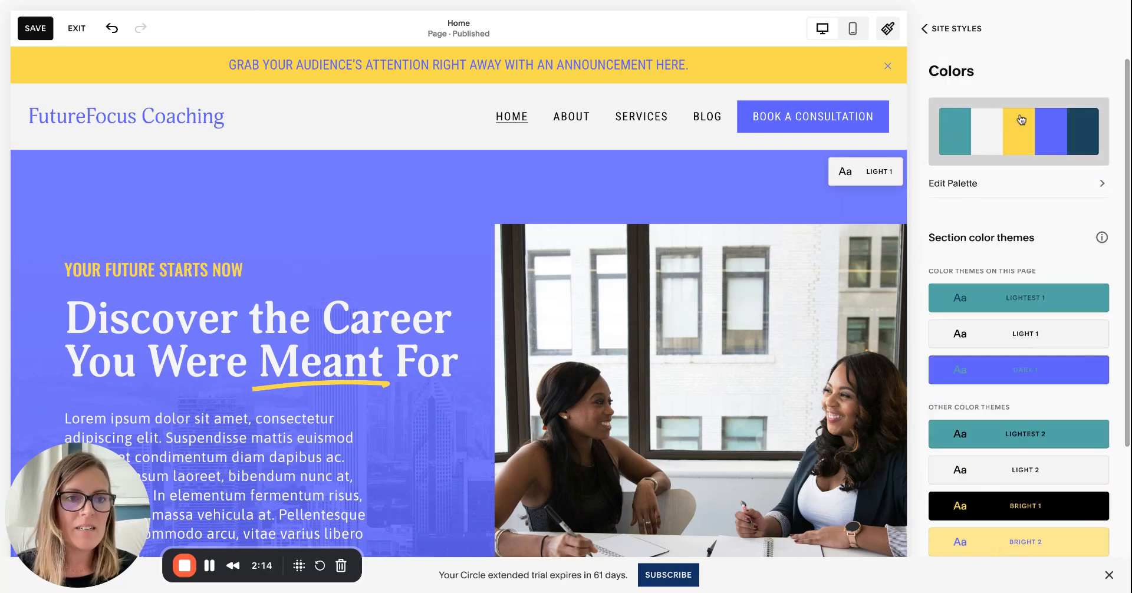
- Open the color palette for editing and review the preset palettes and the option to build one from an image
{"action": "left_click", "coordinate": [967, 192]}
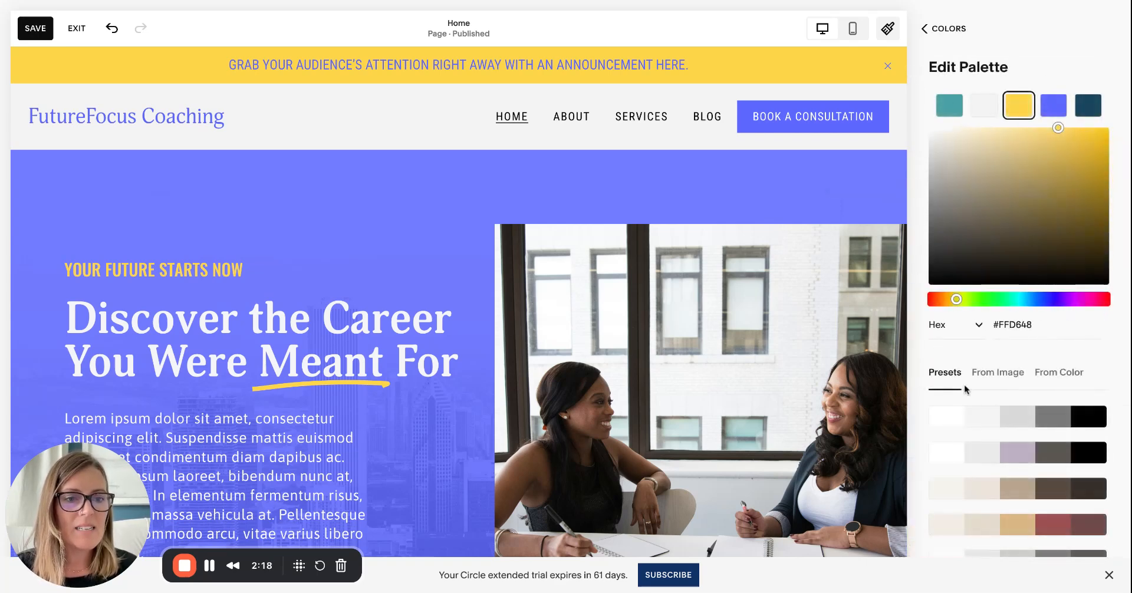
{"action": "scroll", "coordinate": [965, 388], "scroll_direction": "down", "scroll_amount": 10}
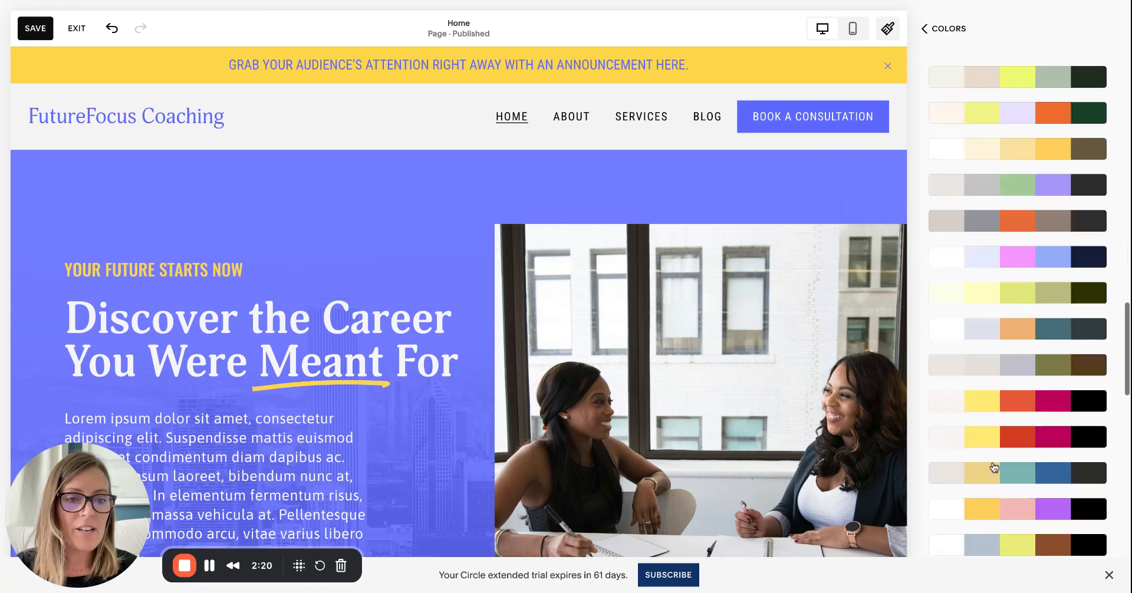
{"action": "scroll", "coordinate": [994, 468], "scroll_direction": "down", "scroll_amount": 5}
{"action": "scroll", "coordinate": [994, 467], "scroll_direction": "up", "scroll_amount": 15}
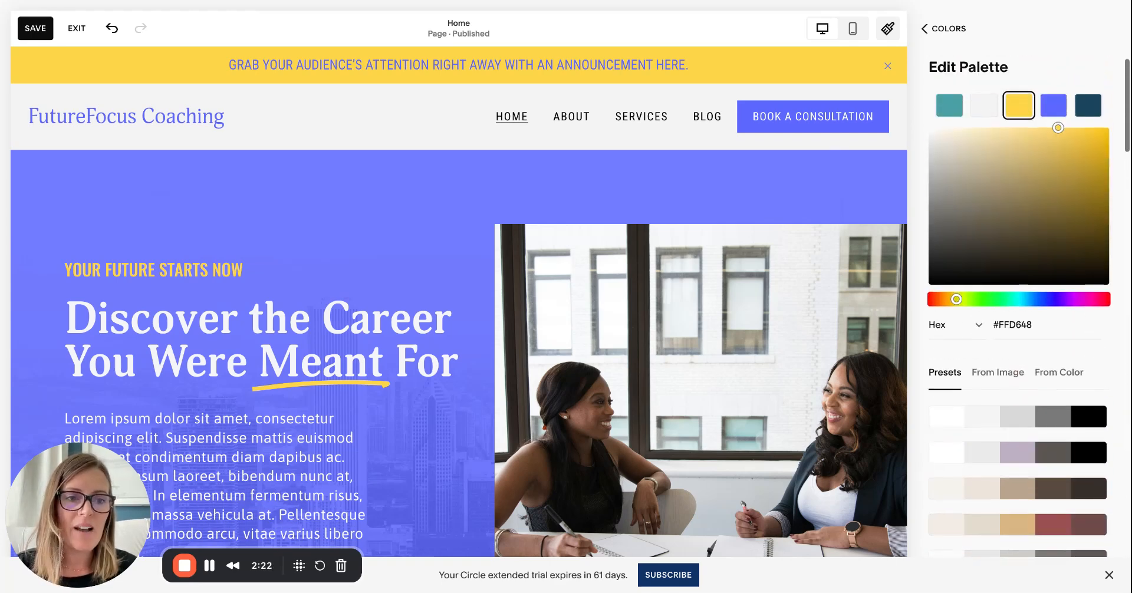
{"action": "left_click", "coordinate": [1000, 387]}
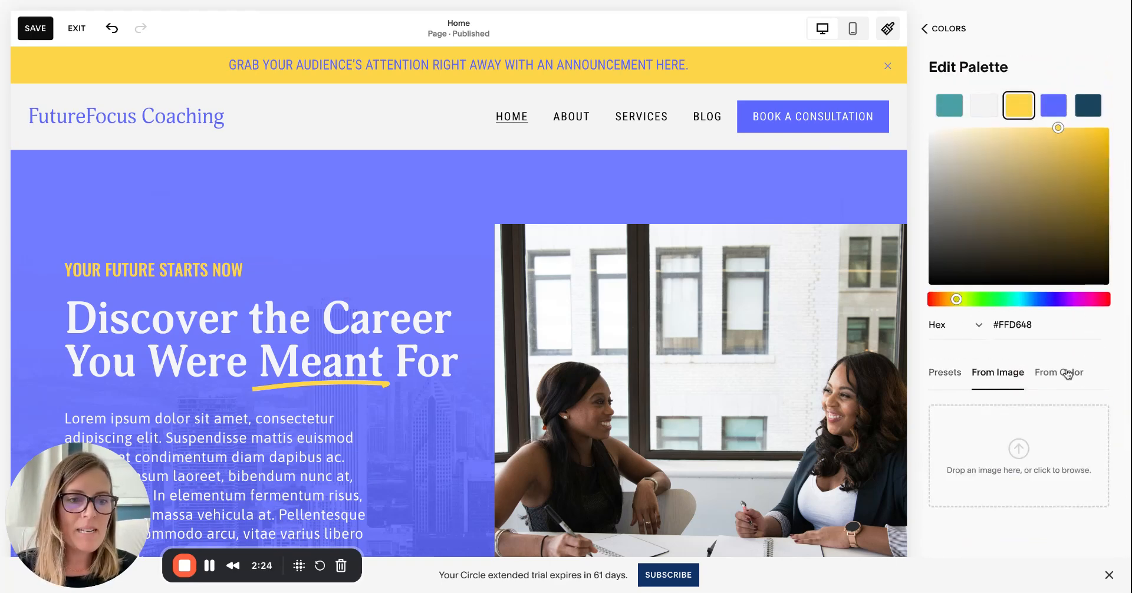
{"action": "left_click", "coordinate": [943, 372]}
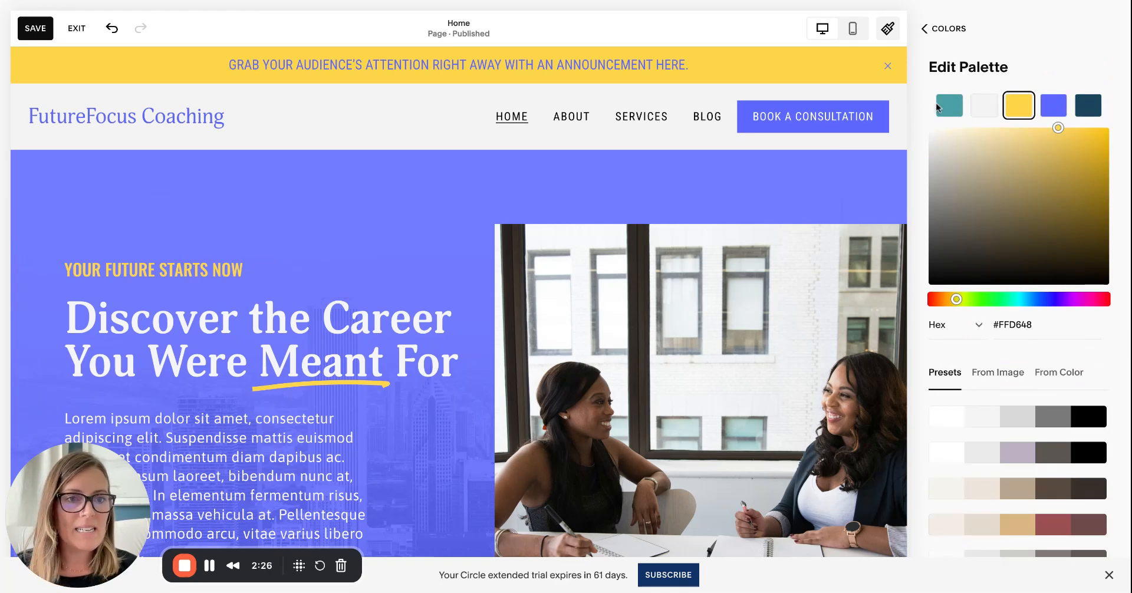
- Inspect the teal palette color's format and hex code, leaving it as is, and return to the color settings
{"action": "left_click", "coordinate": [941, 110]}
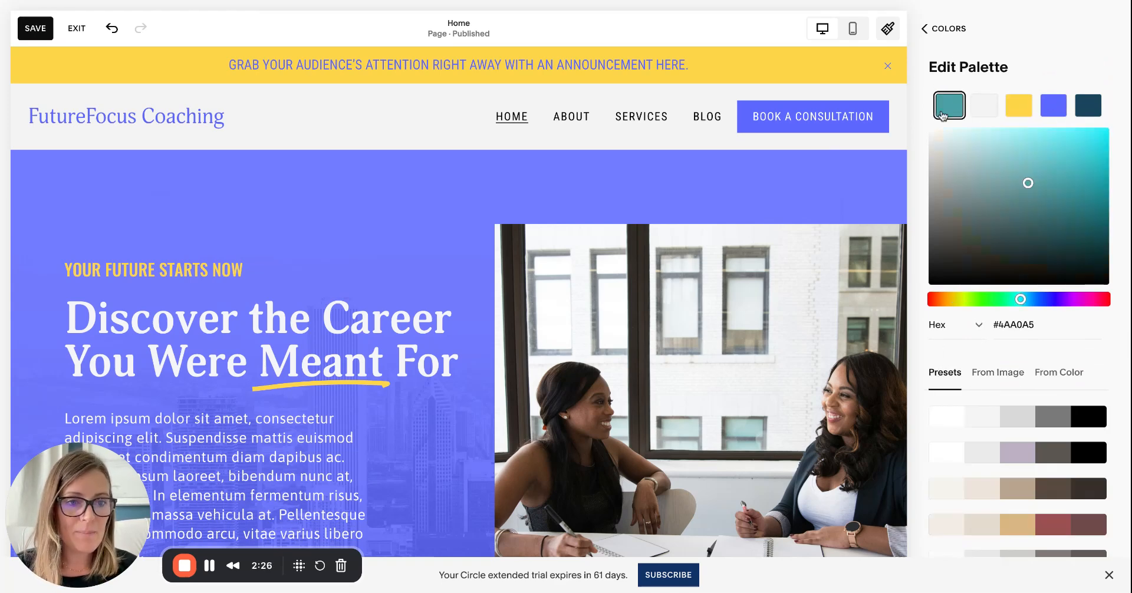
{"action": "left_click", "coordinate": [981, 326]}
{"action": "left_click", "coordinate": [1042, 330]}
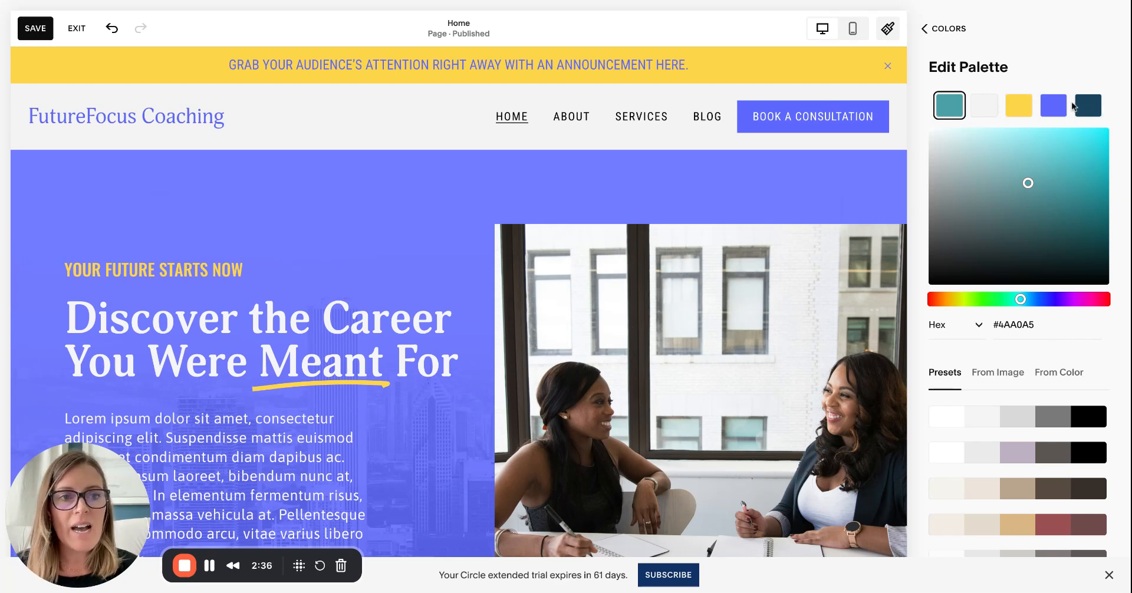
{"action": "left_click", "coordinate": [937, 29]}
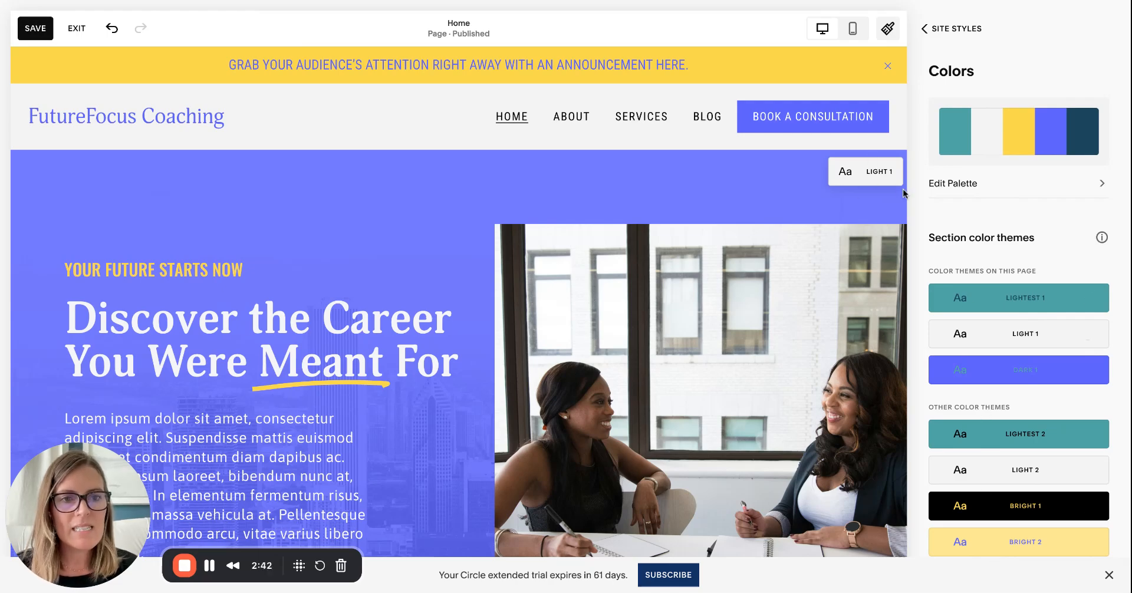
- Check which color theme each home page section uses, from the hero down to the founder introduction
{"action": "scroll", "coordinate": [861, 189], "scroll_direction": "down", "scroll_amount": 10}
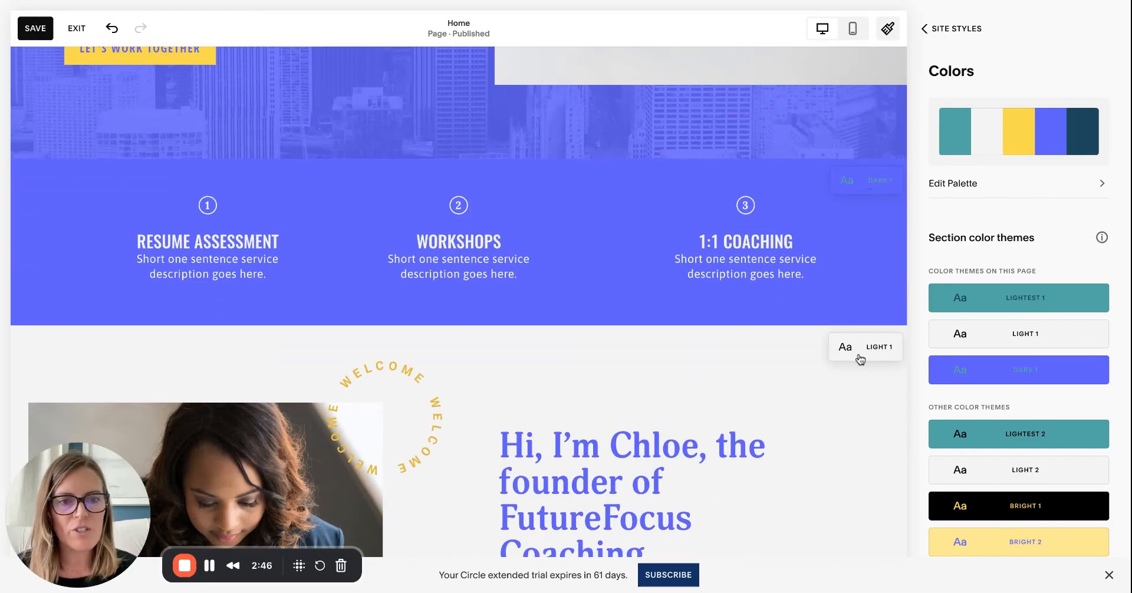
{"action": "scroll", "coordinate": [863, 358], "scroll_direction": "down", "scroll_amount": 3}
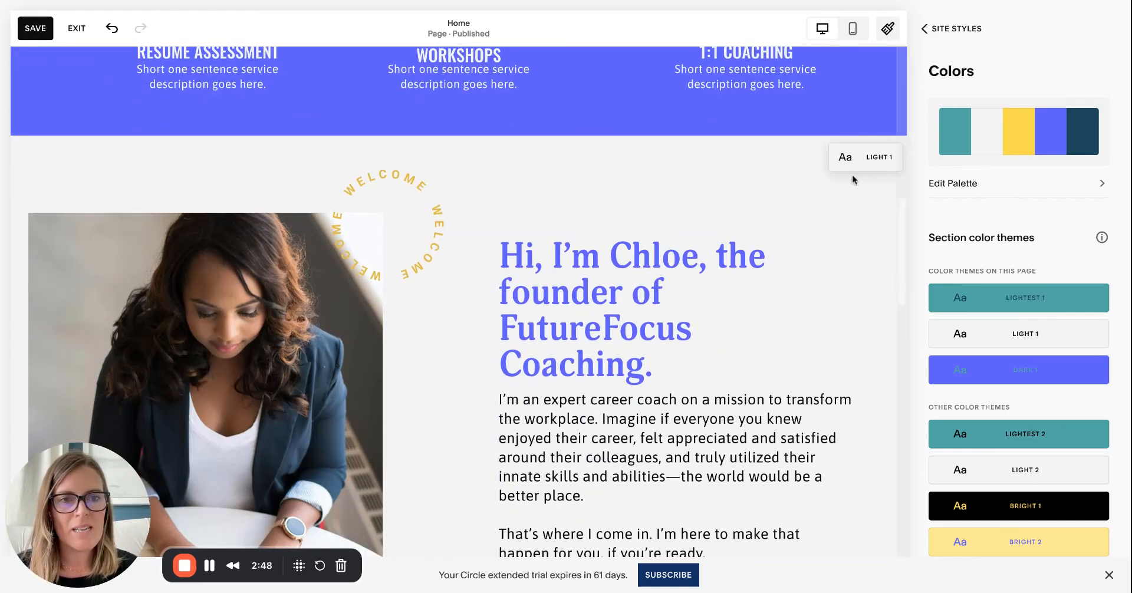
{"action": "scroll", "coordinate": [854, 178], "scroll_direction": "up", "scroll_amount": 7}
{"action": "scroll", "coordinate": [853, 178], "scroll_direction": "up", "scroll_amount": 5}
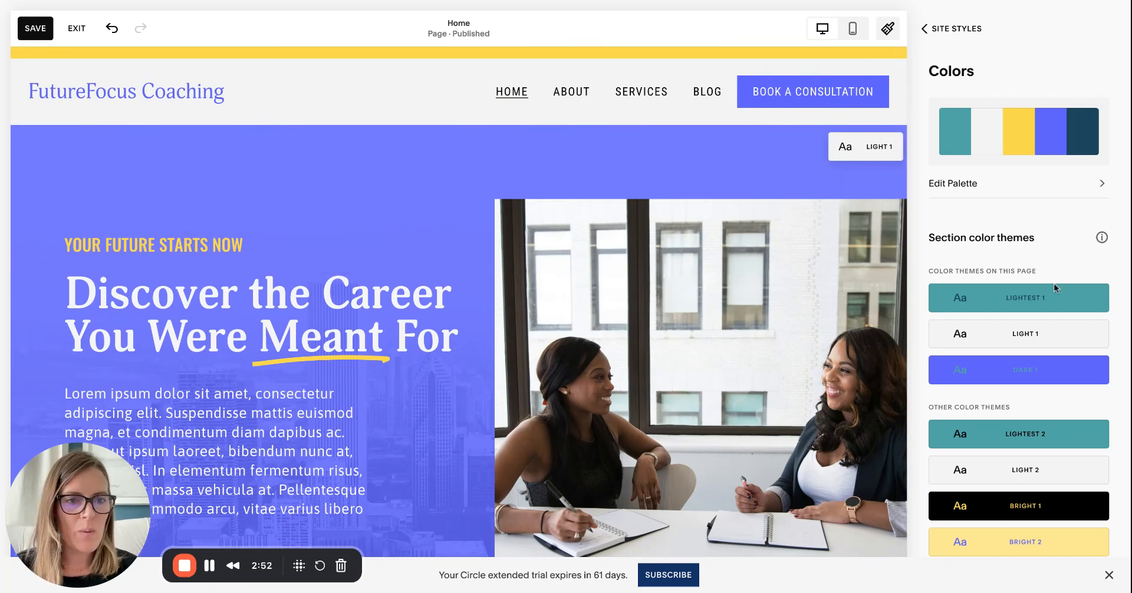
- Open the Light 1 color theme for editing, review its header, sitewide, text and list section colors, and return to the color settings
{"action": "mouse_move", "coordinate": [1089, 336]}
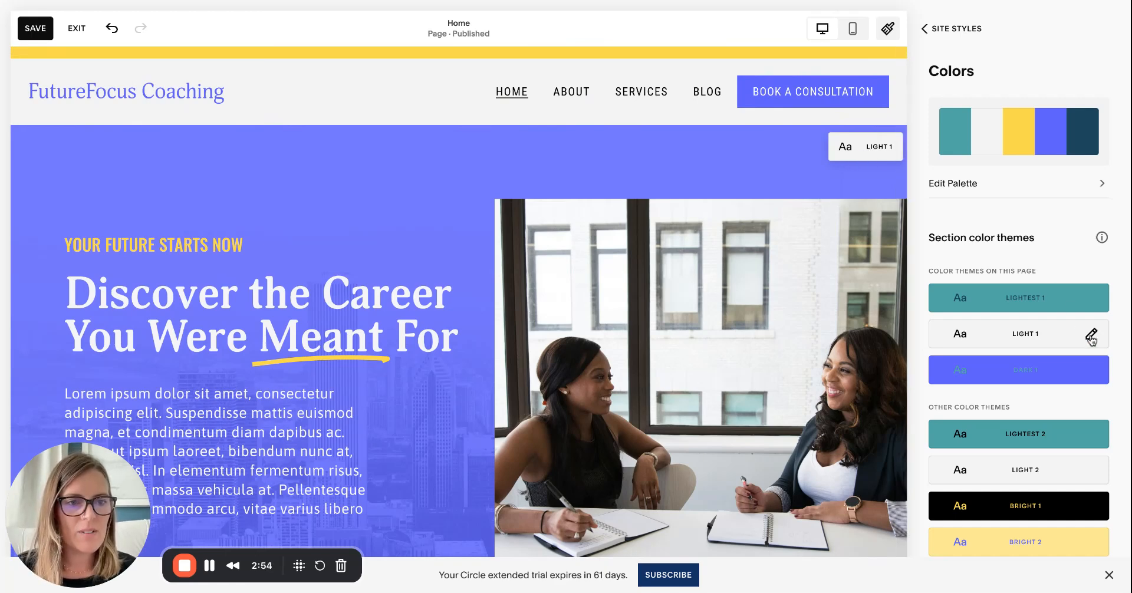
{"action": "left_click", "coordinate": [1091, 335]}
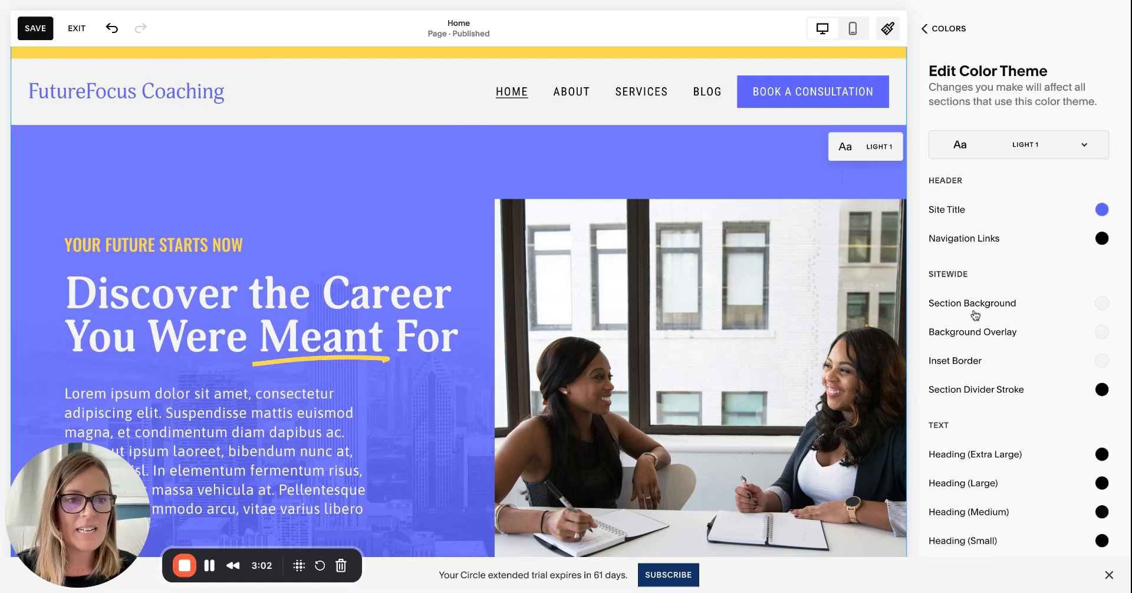
{"action": "scroll", "coordinate": [549, 188], "scroll_direction": "down", "scroll_amount": 3}
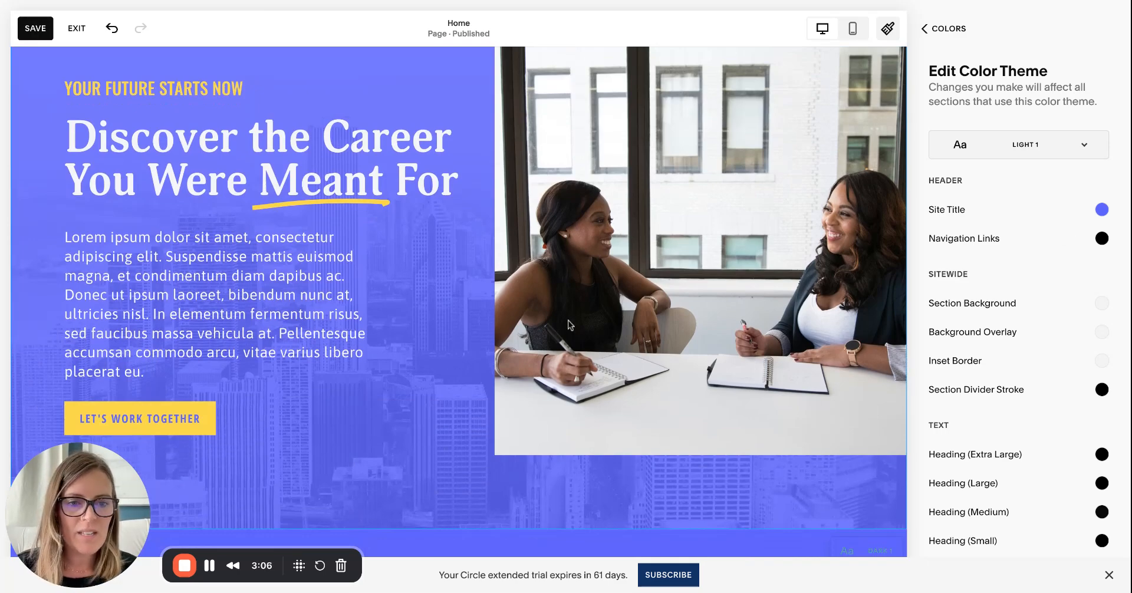
{"action": "scroll", "coordinate": [756, 220], "scroll_direction": "up", "scroll_amount": 3}
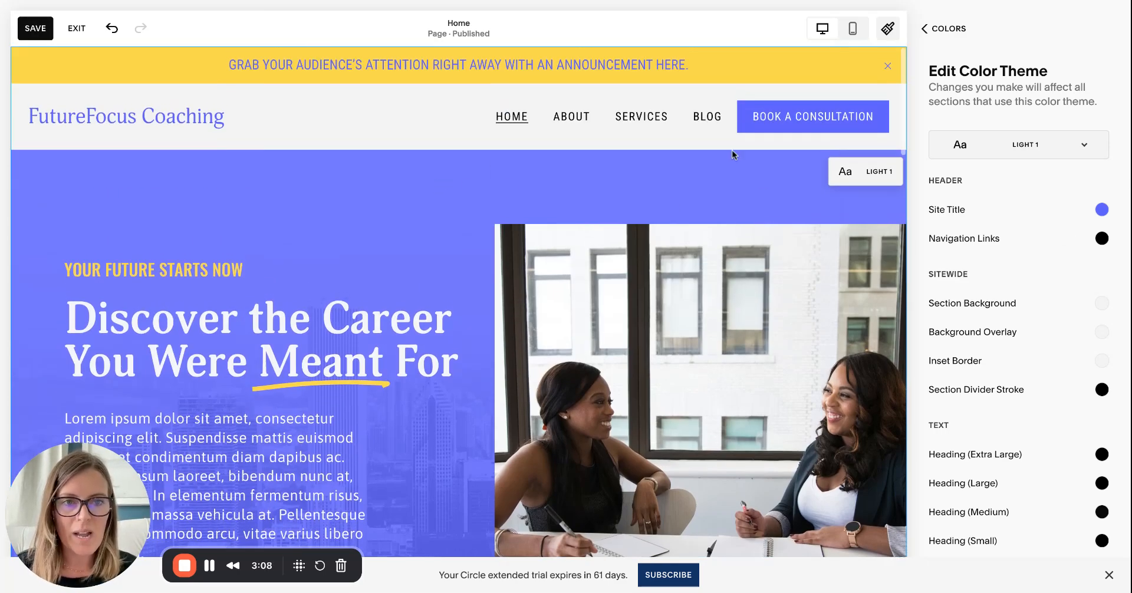
{"action": "scroll", "coordinate": [1005, 330], "scroll_direction": "down", "scroll_amount": 2}
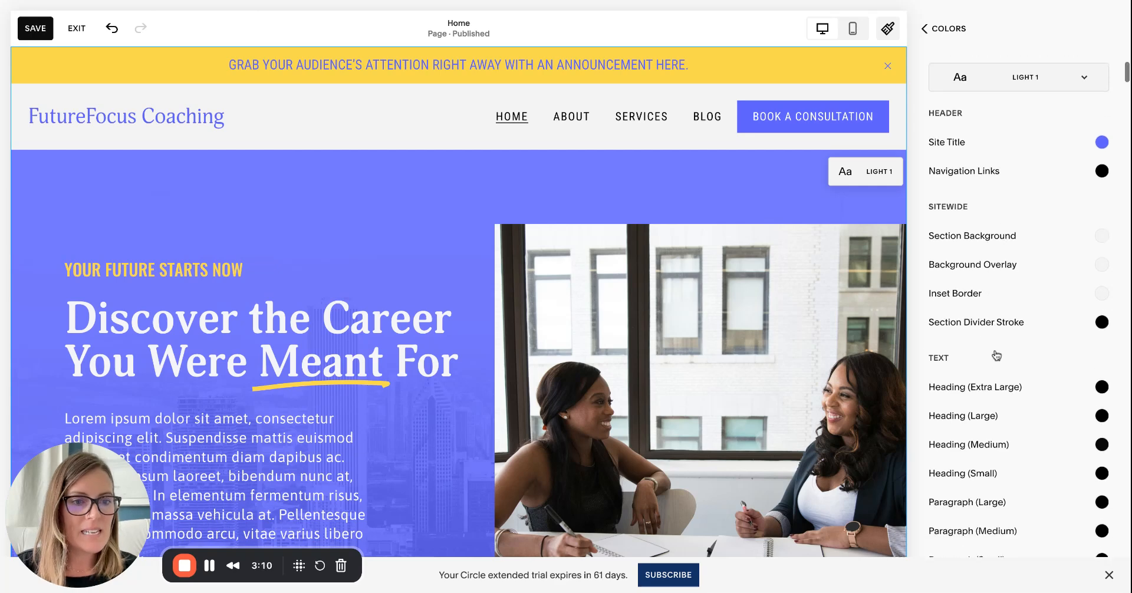
{"action": "scroll", "coordinate": [996, 309], "scroll_direction": "down", "scroll_amount": 2}
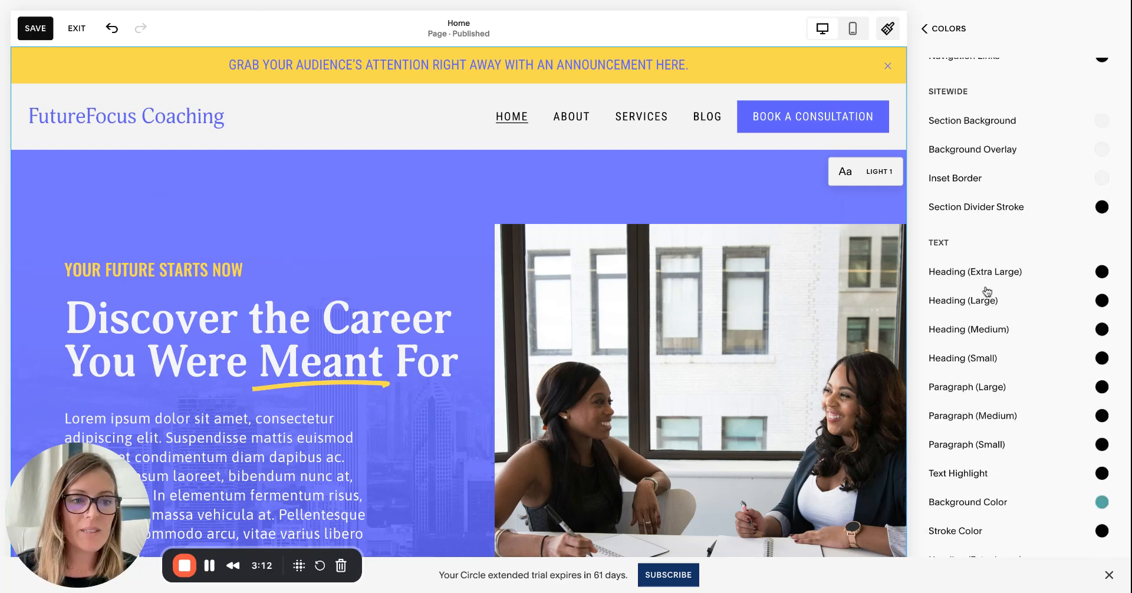
{"action": "scroll", "coordinate": [997, 384], "scroll_direction": "down", "scroll_amount": 10}
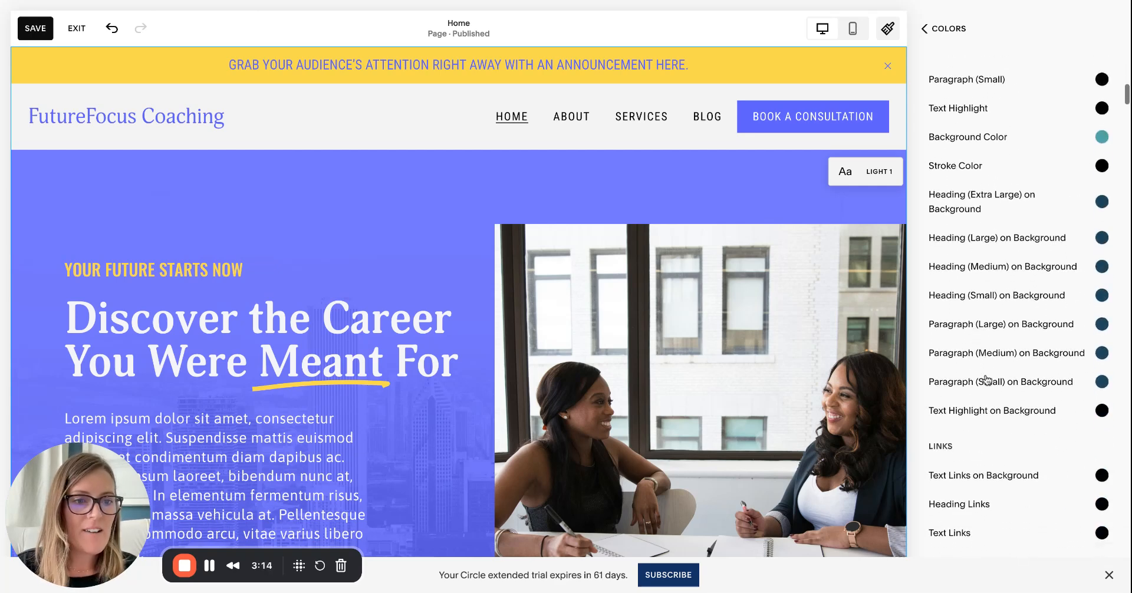
{"action": "scroll", "coordinate": [988, 380], "scroll_direction": "down", "scroll_amount": 15}
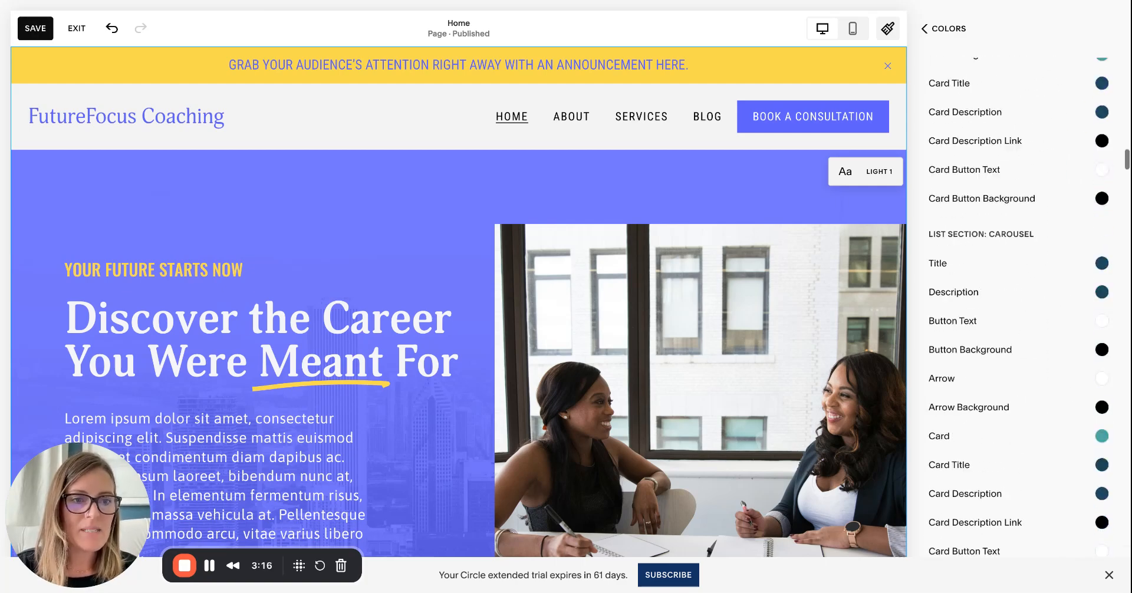
{"action": "scroll", "coordinate": [983, 354], "scroll_direction": "up", "scroll_amount": 20}
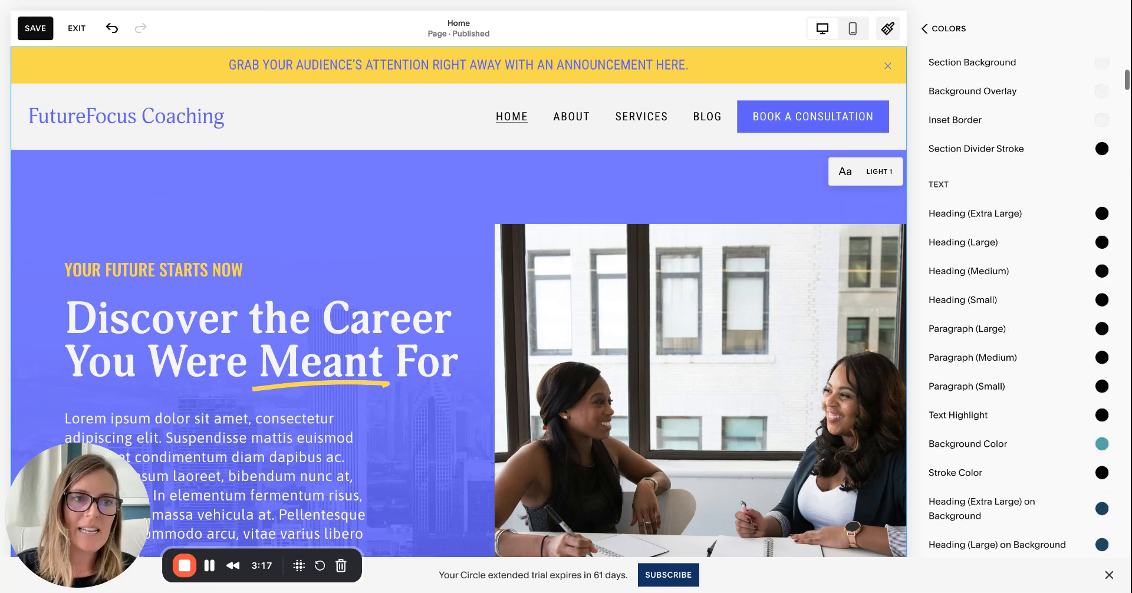
{"action": "left_click", "coordinate": [941, 28]}
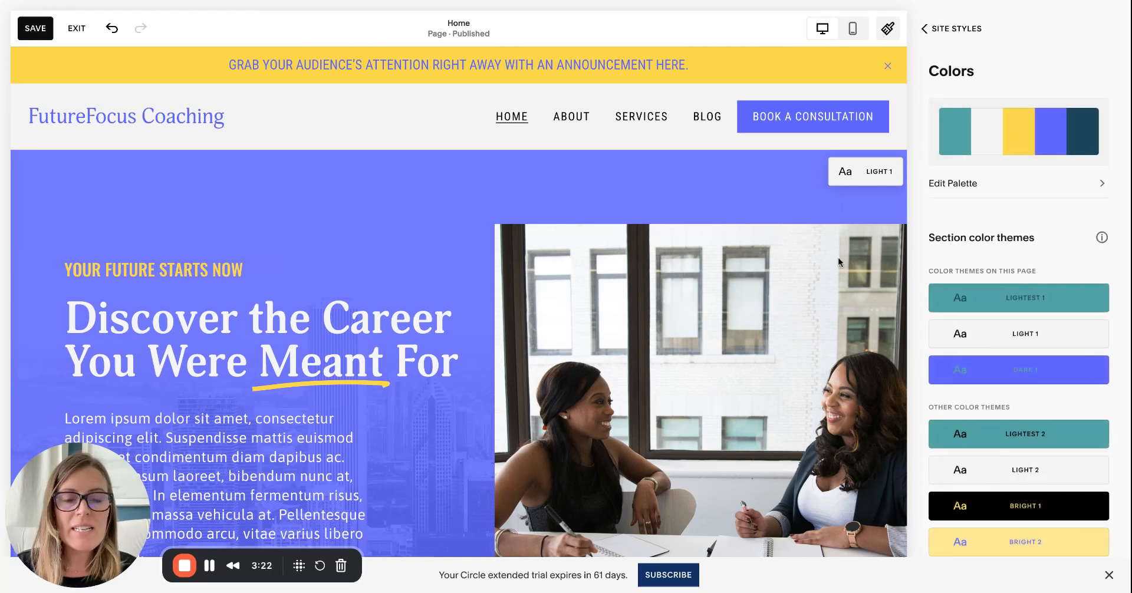
- View the Lightest 1 color theme briefly, then check the section theme labels down to the founder introduction and back to the hero
{"action": "left_click", "coordinate": [1094, 302]}
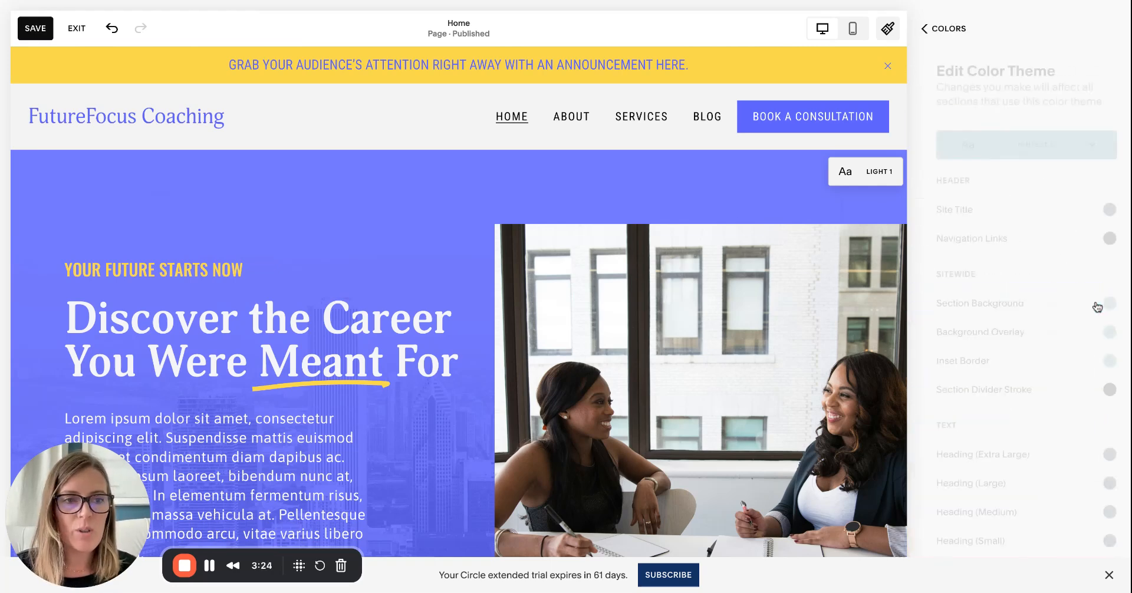
{"action": "left_click", "coordinate": [939, 31]}
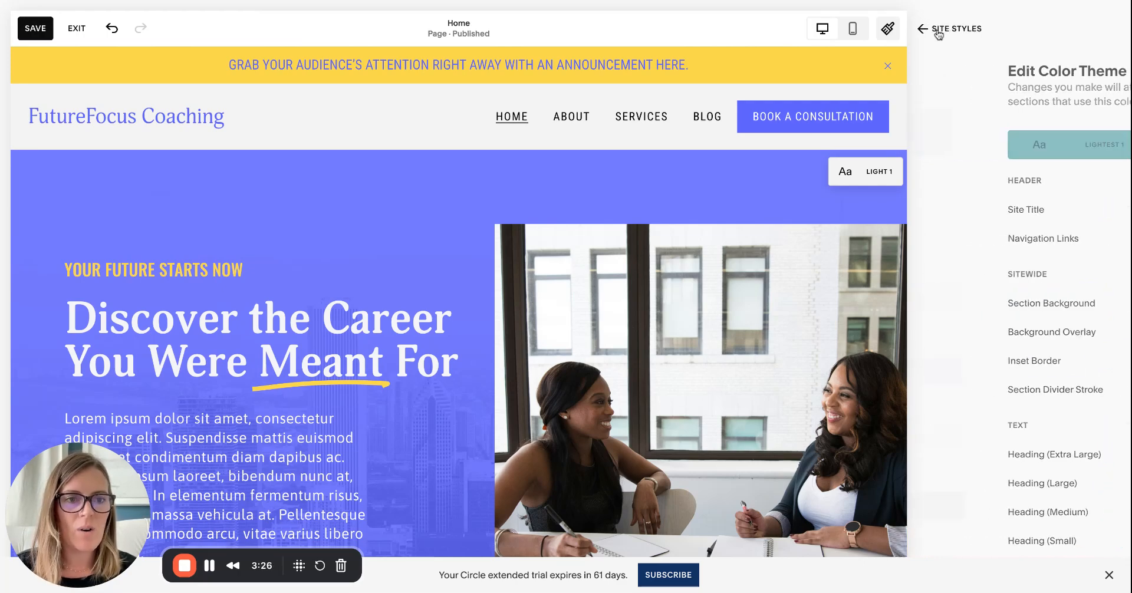
{"action": "scroll", "coordinate": [538, 362], "scroll_direction": "down", "scroll_amount": 10}
{"action": "scroll", "coordinate": [538, 362], "scroll_direction": "down", "scroll_amount": 2}
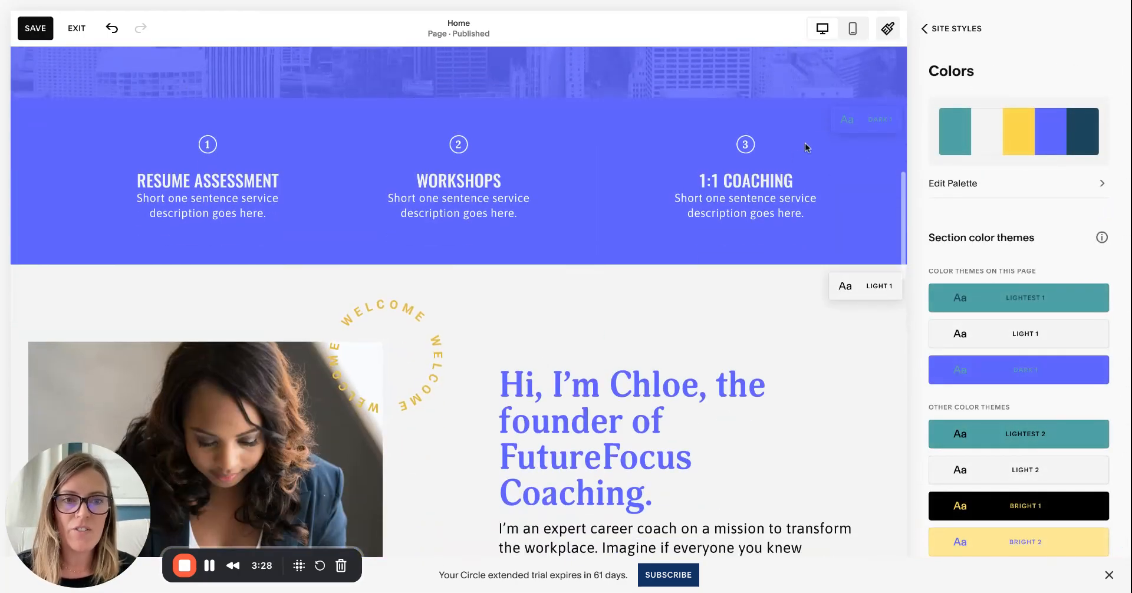
{"action": "scroll", "coordinate": [596, 189], "scroll_direction": "up", "scroll_amount": 10}
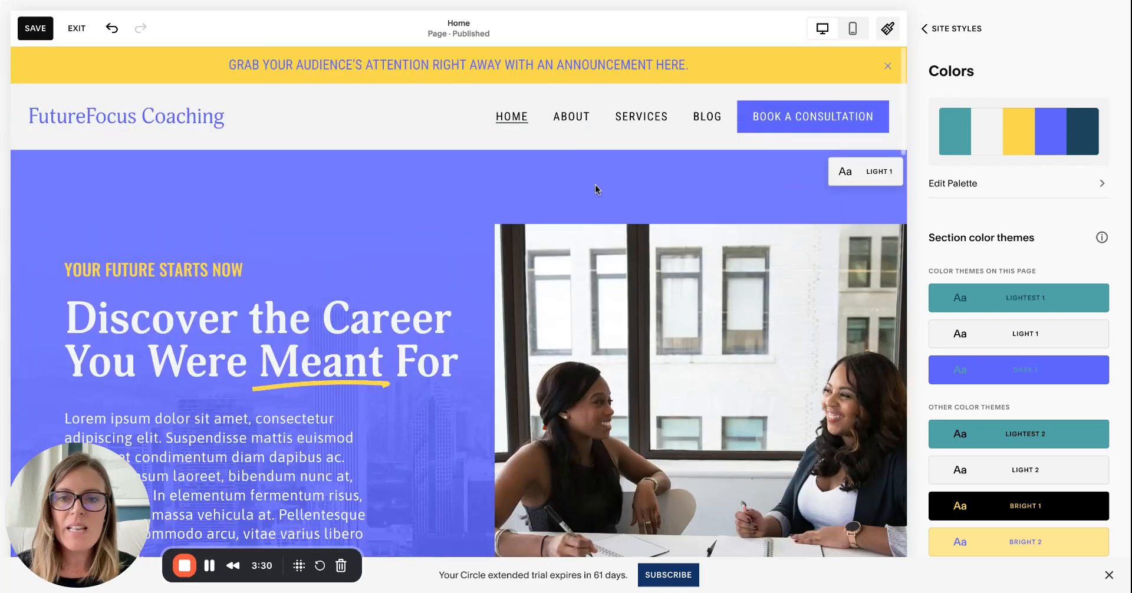
- Close the site styles, try the palette's teal on the whole hero heading, and set its text color to the palette's off-white
{"action": "left_click", "coordinate": [934, 31]}
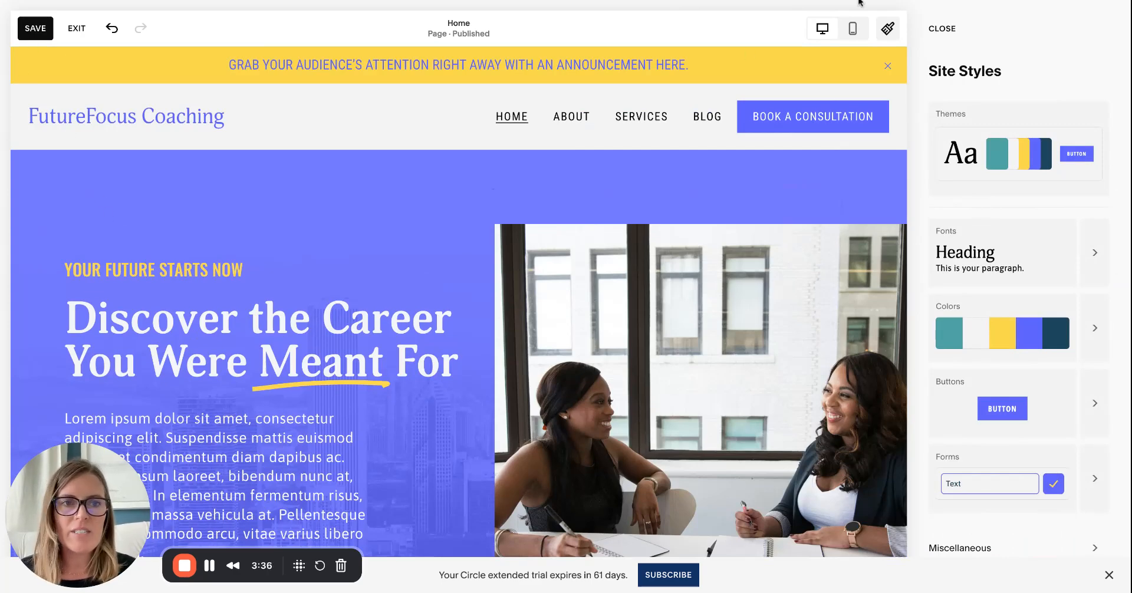
{"action": "left_click", "coordinate": [935, 31]}
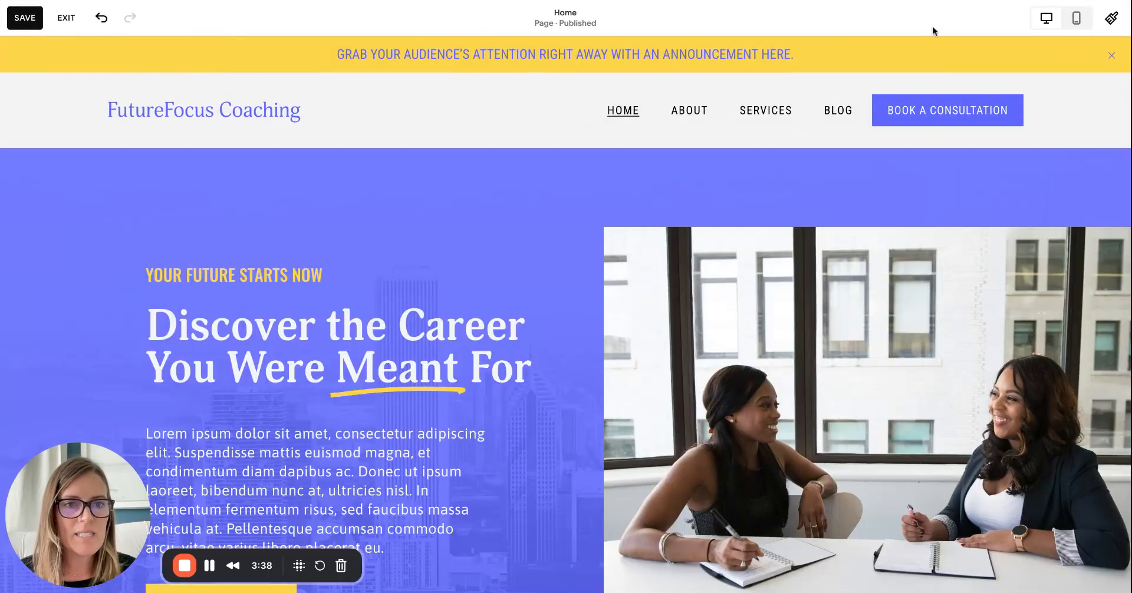
{"action": "left_click", "coordinate": [354, 353]}
{"action": "left_click", "coordinate": [353, 354]}
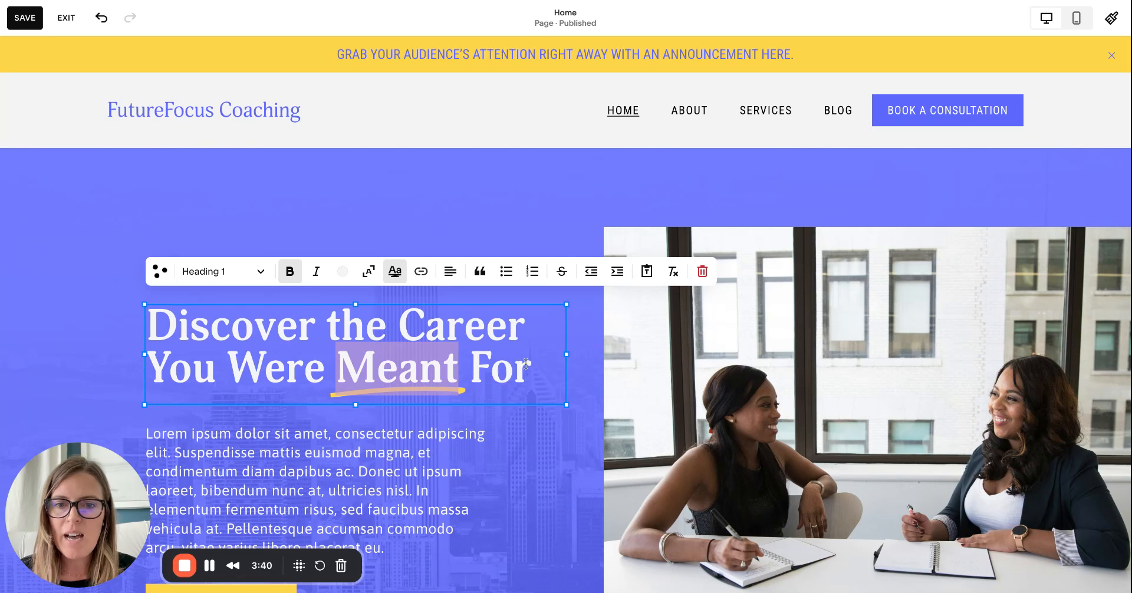
{"action": "left_click_drag", "start_coordinate": [526, 363], "coordinate": [141, 317]}
{"action": "left_click", "coordinate": [343, 271]}
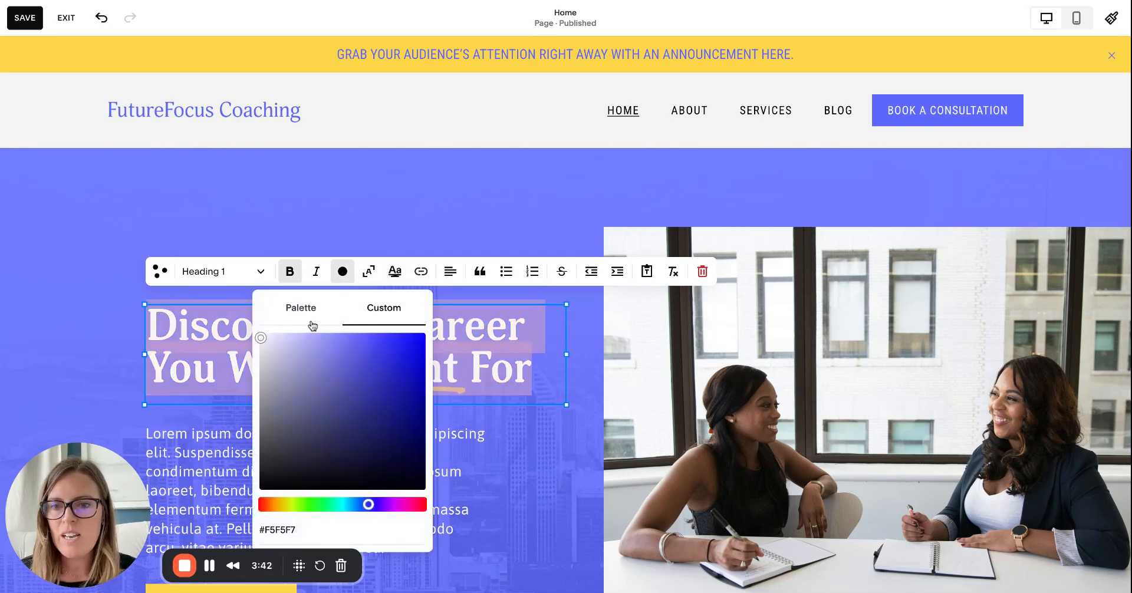
{"action": "left_click", "coordinate": [302, 310]}
{"action": "left_click", "coordinate": [272, 342]}
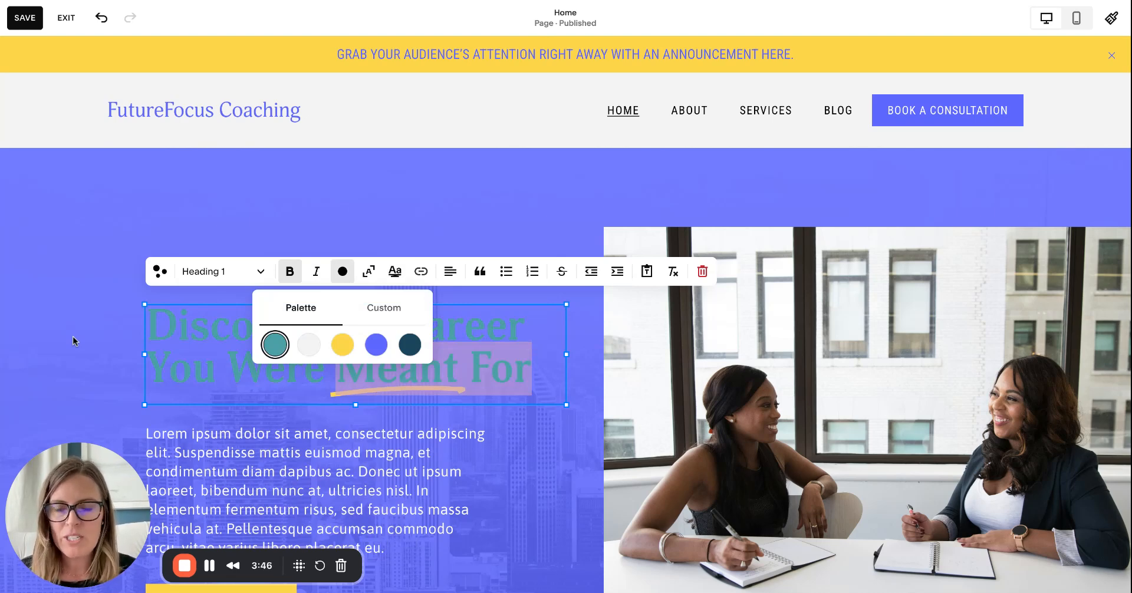
{"action": "left_click", "coordinate": [309, 344]}
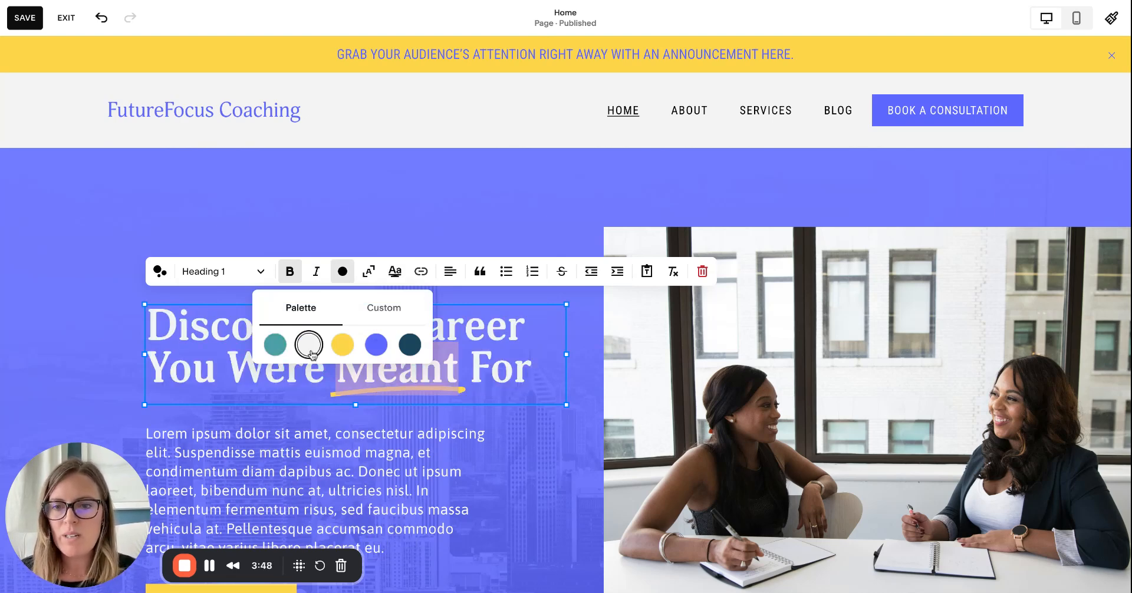
- Deselect the hero heading, save the home page changes and exit editing
{"action": "left_click", "coordinate": [53, 201]}
{"action": "left_click", "coordinate": [23, 19]}
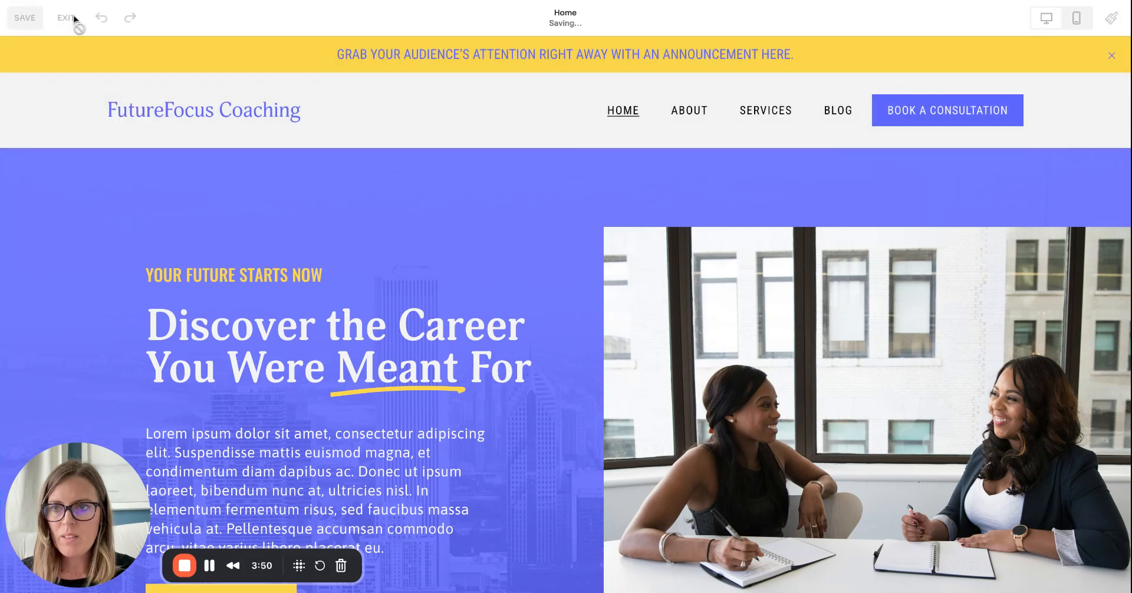
{"action": "left_click", "coordinate": [72, 18]}
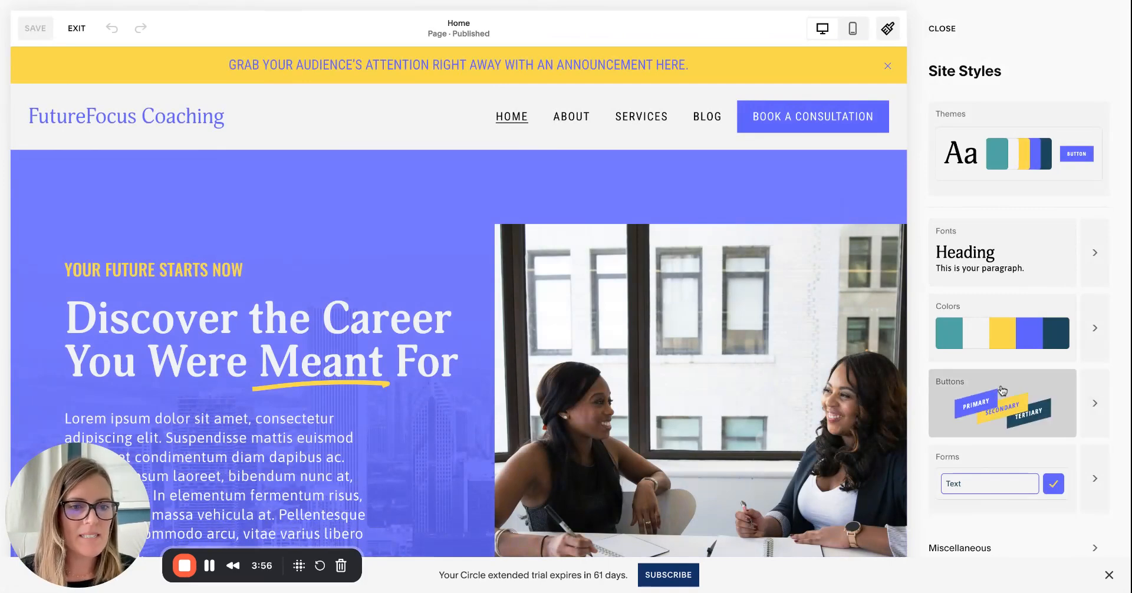
- Open the site-wide button styles, browse all button packs without choosing one, and return to the button settings
{"action": "left_click", "coordinate": [1093, 397]}
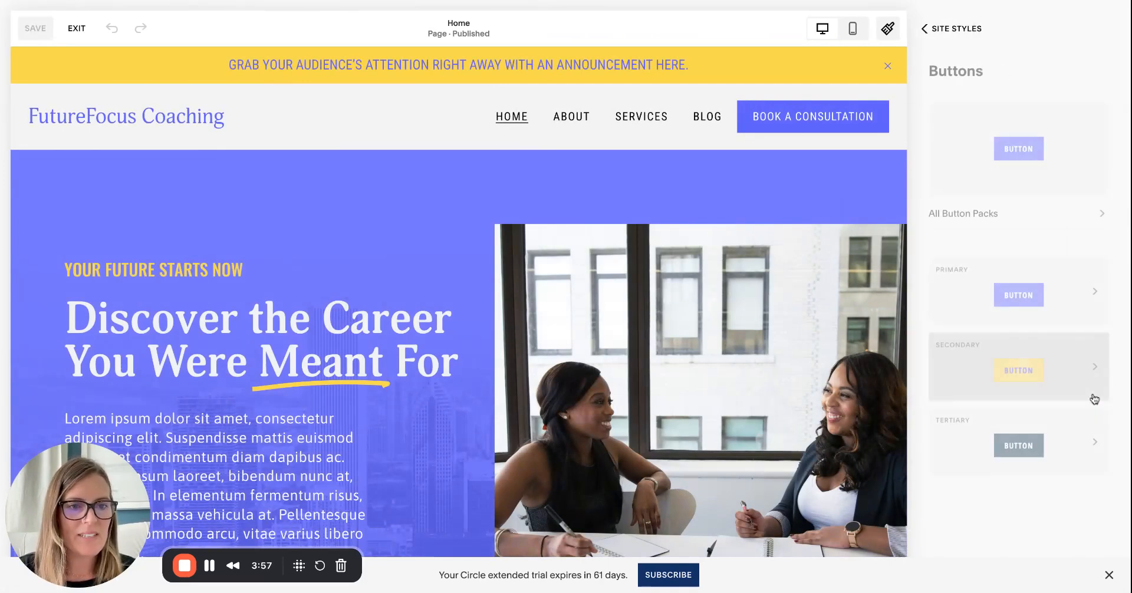
{"action": "left_click", "coordinate": [993, 212]}
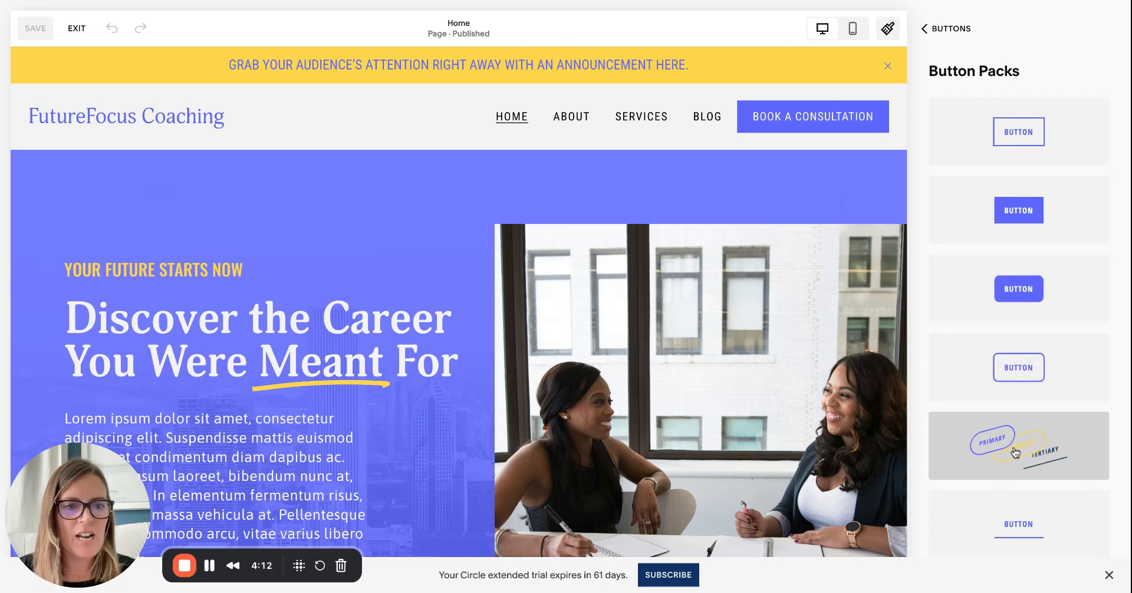
{"action": "scroll", "coordinate": [1003, 472], "scroll_direction": "down", "scroll_amount": 3}
{"action": "scroll", "coordinate": [1016, 451], "scroll_direction": "down", "scroll_amount": 10}
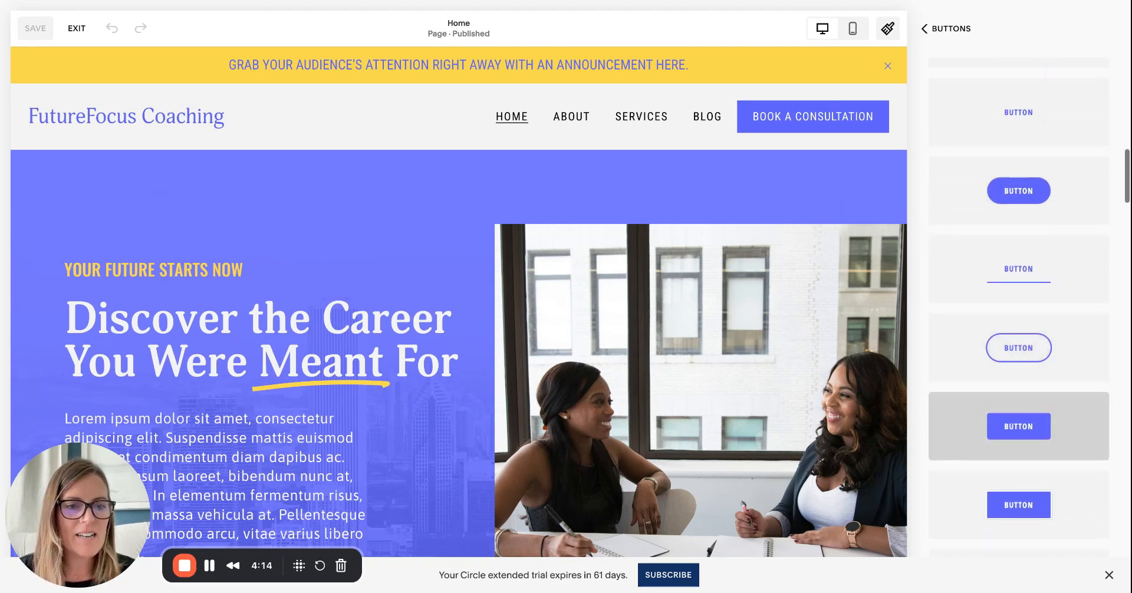
{"action": "scroll", "coordinate": [1018, 354], "scroll_direction": "up", "scroll_amount": 10}
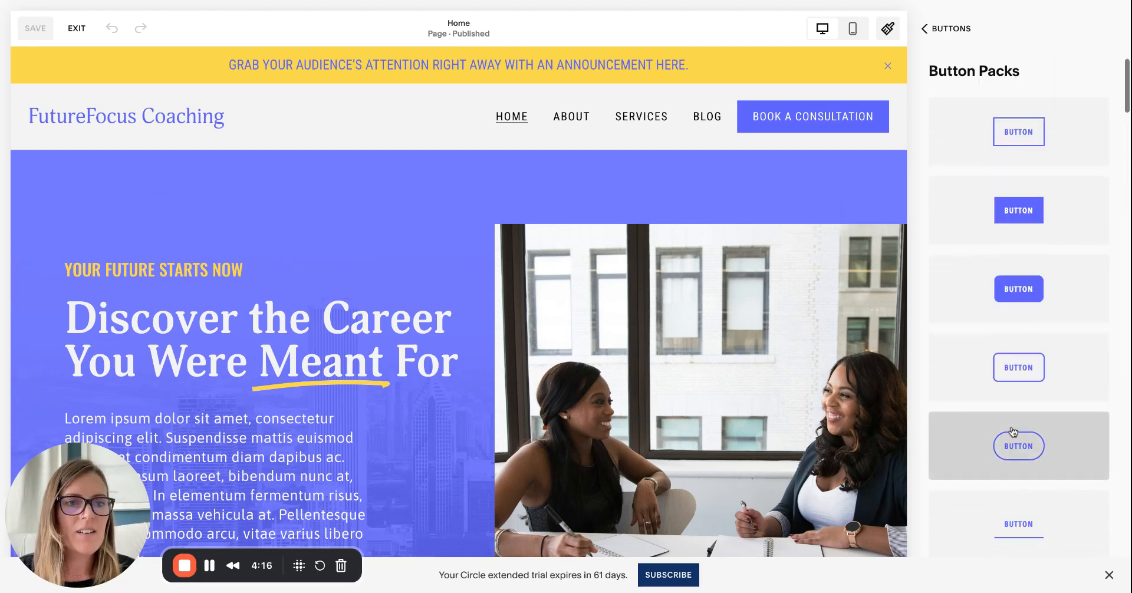
{"action": "left_click", "coordinate": [945, 30]}
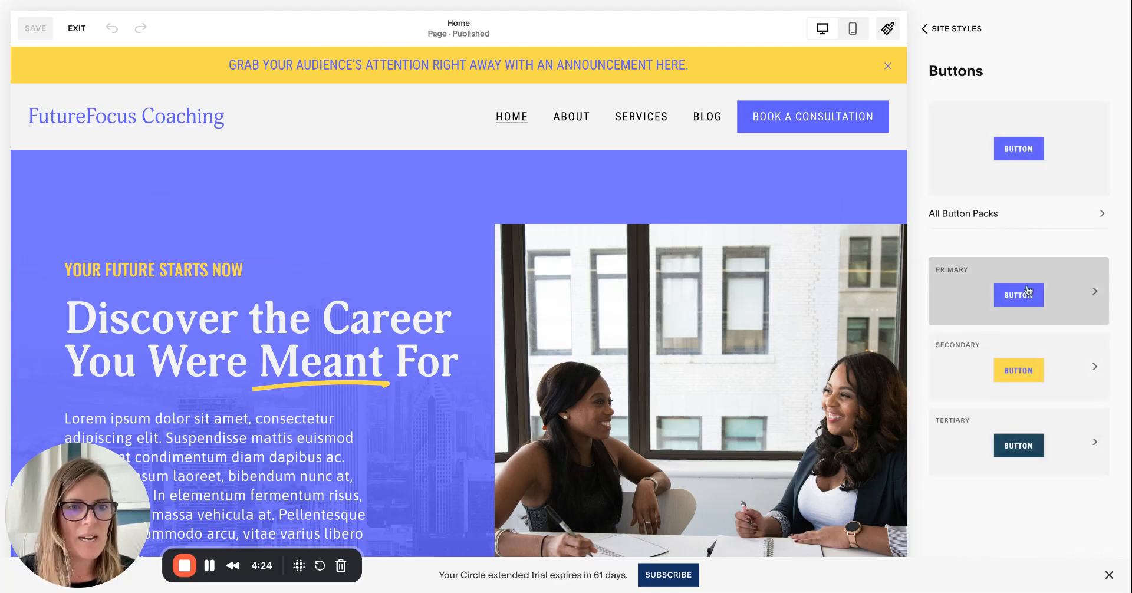
- Open the primary button's settings and review its shape options, leaving the Square shape as is
{"action": "left_click", "coordinate": [1093, 297]}
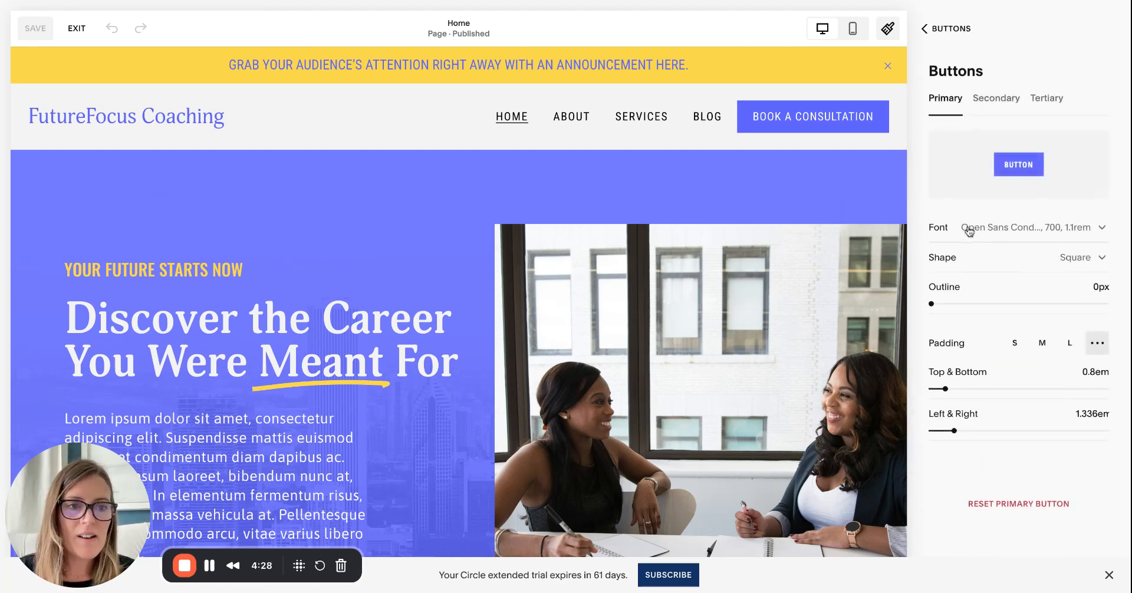
{"action": "left_click", "coordinate": [976, 269]}
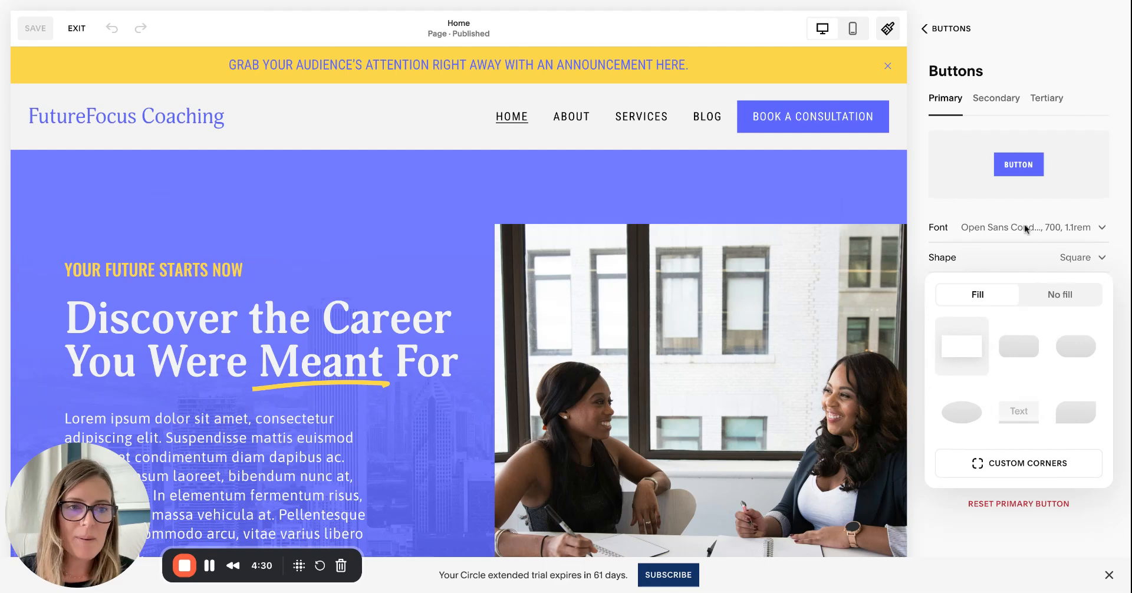
{"action": "left_click", "coordinate": [1082, 40]}
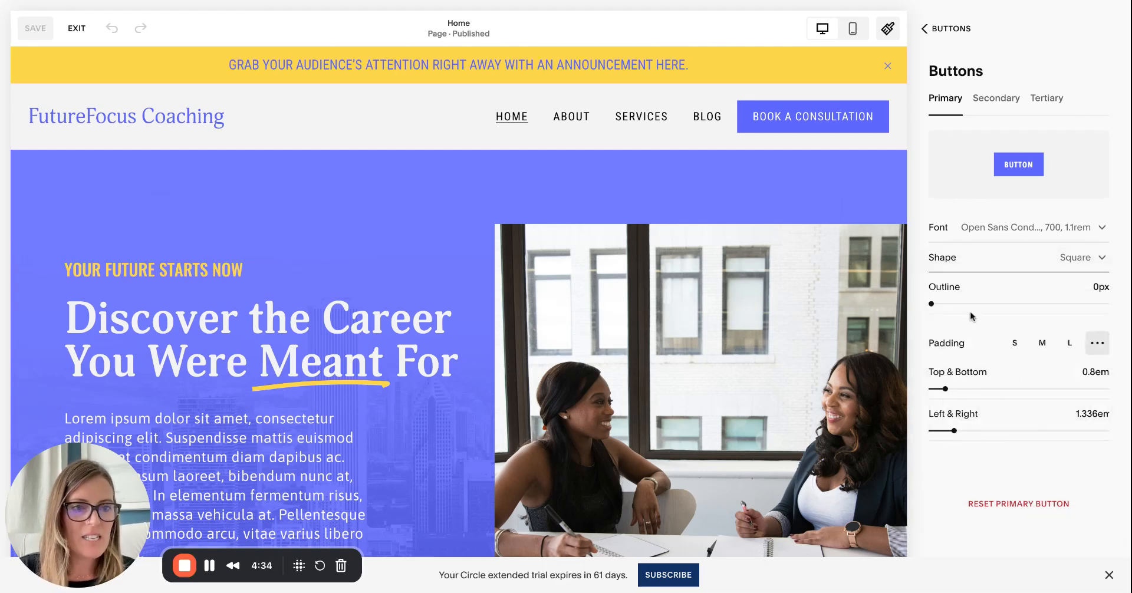
- Compare the primary, secondary and tertiary button settings, ending on the tertiary ones
{"action": "left_click", "coordinate": [1047, 99]}
{"action": "left_click", "coordinate": [945, 98]}
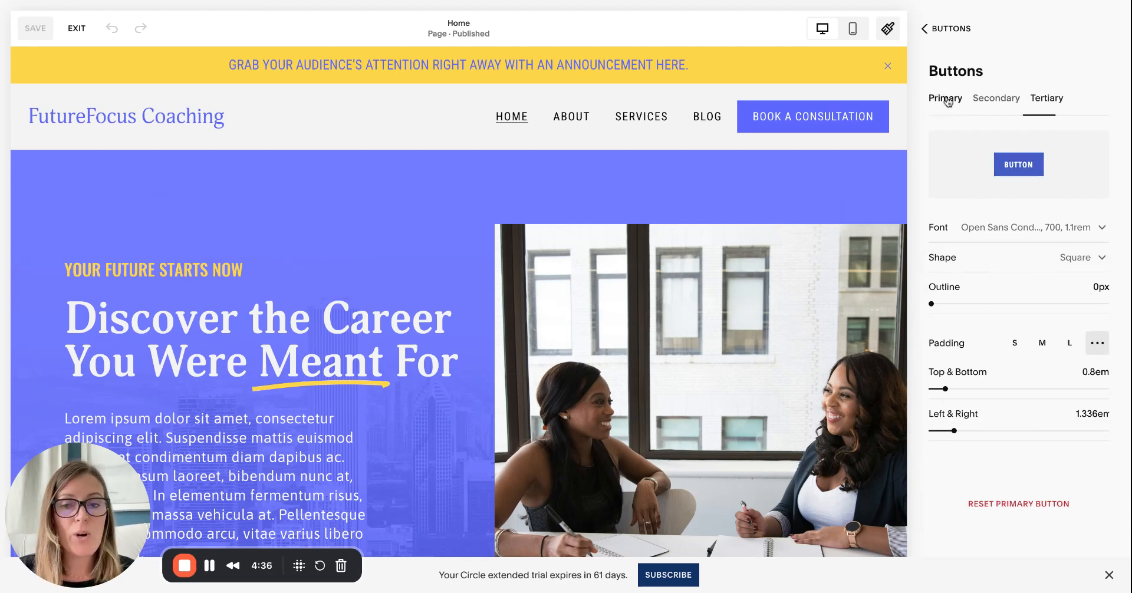
{"action": "left_click", "coordinate": [997, 98]}
{"action": "left_click", "coordinate": [1051, 101]}
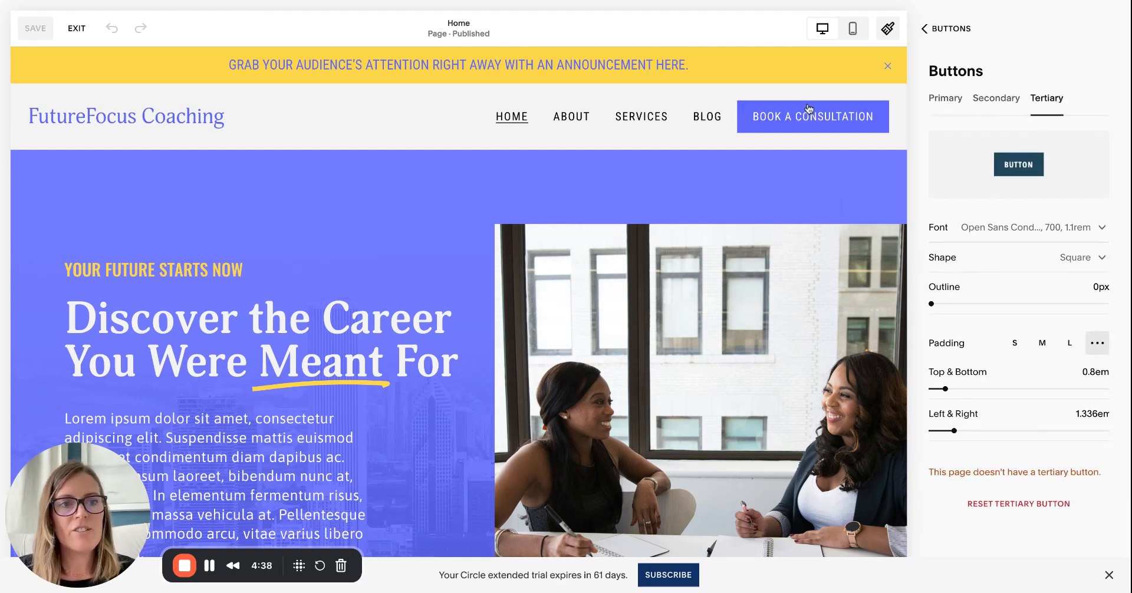
- Examine which button styles the home page header and hero section use
{"action": "scroll", "coordinate": [614, 302], "scroll_direction": "down", "scroll_amount": 3}
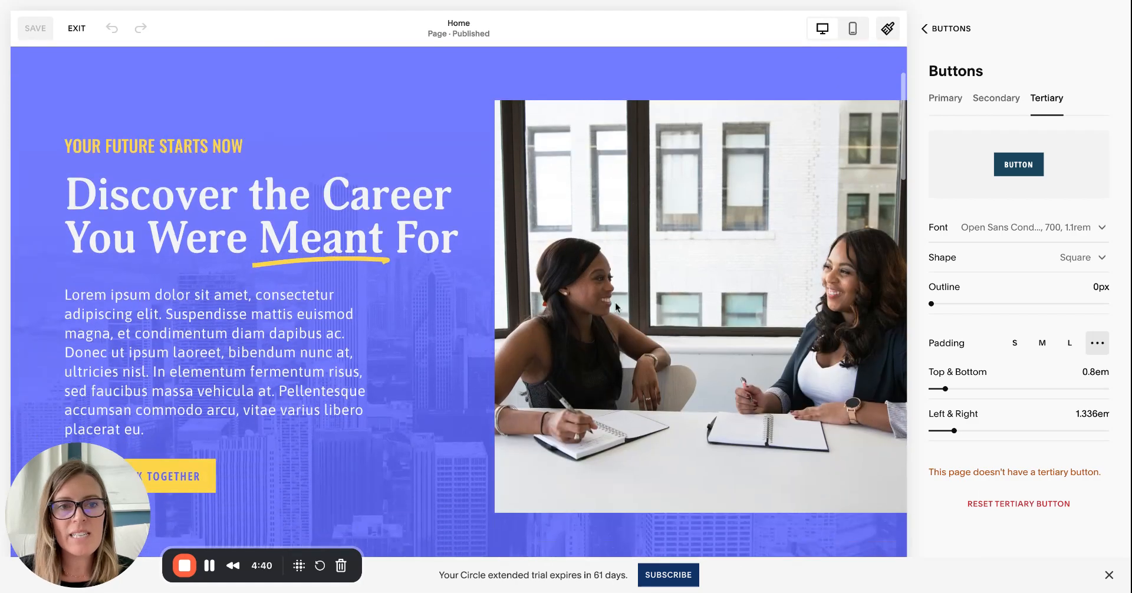
{"action": "scroll", "coordinate": [739, 175], "scroll_direction": "up", "scroll_amount": 2}
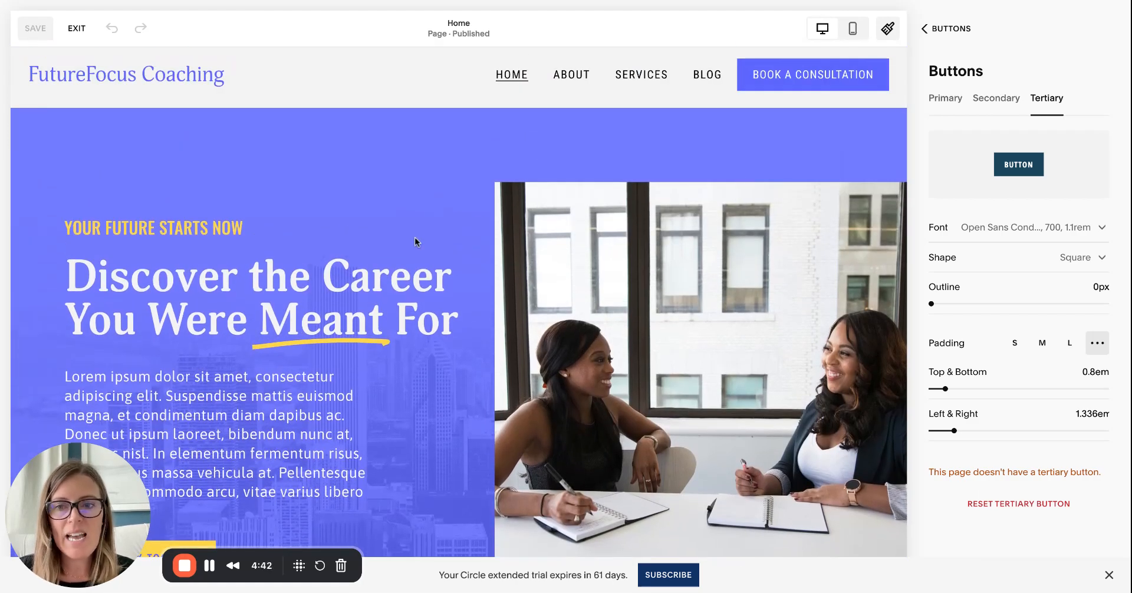
{"action": "scroll", "coordinate": [415, 237], "scroll_direction": "down", "scroll_amount": 2}
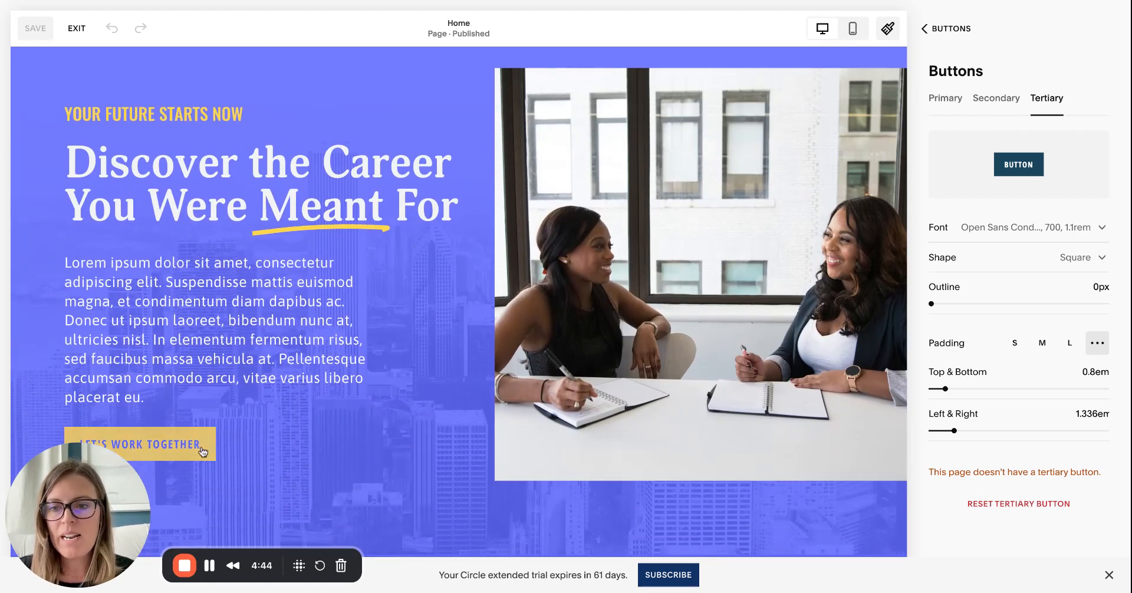
- Leave the tertiary button settings and close the site styles to return to the home page editor
{"action": "left_click", "coordinate": [945, 41]}
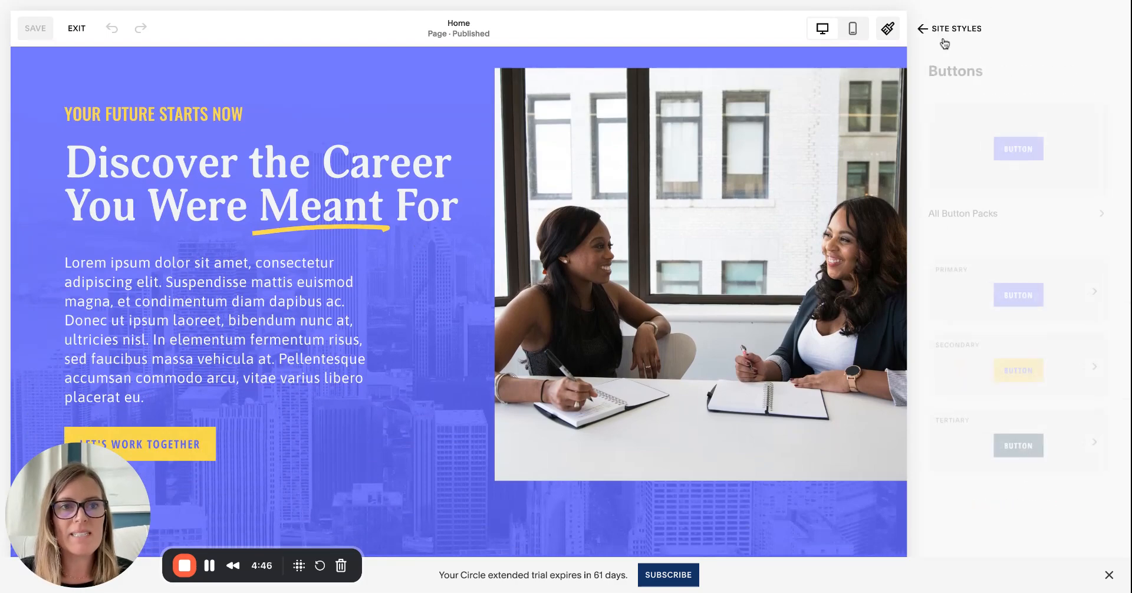
{"action": "left_click", "coordinate": [944, 35]}
{"action": "left_click", "coordinate": [952, 29]}
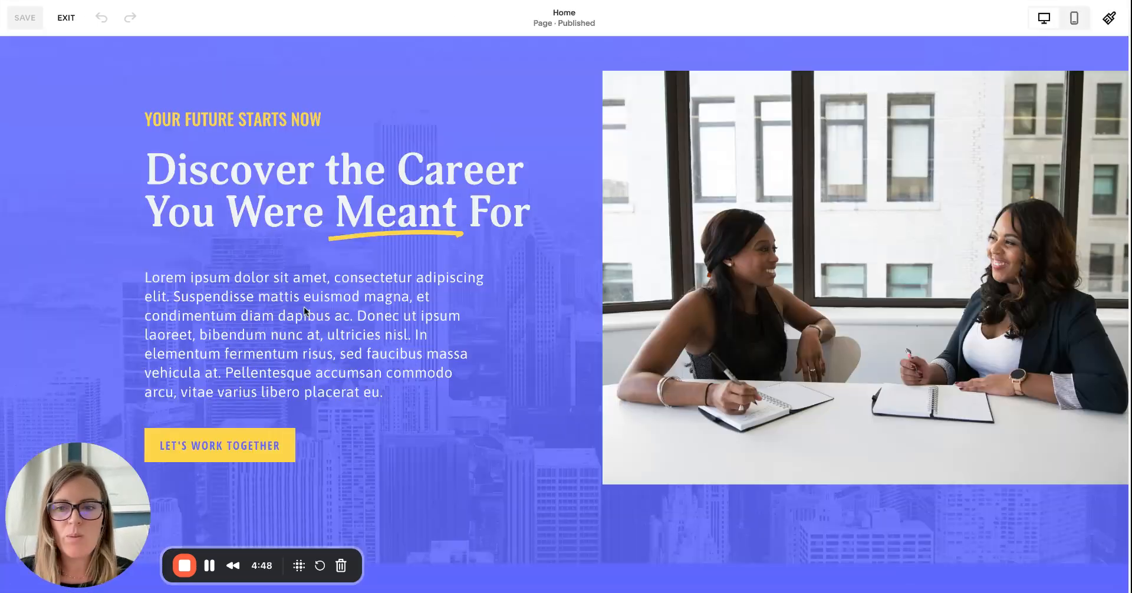
- Preview the hero section's "Let's Work Together" button in the Primary and Tertiary styles, and set it back to Secondary
{"action": "left_click", "coordinate": [312, 438]}
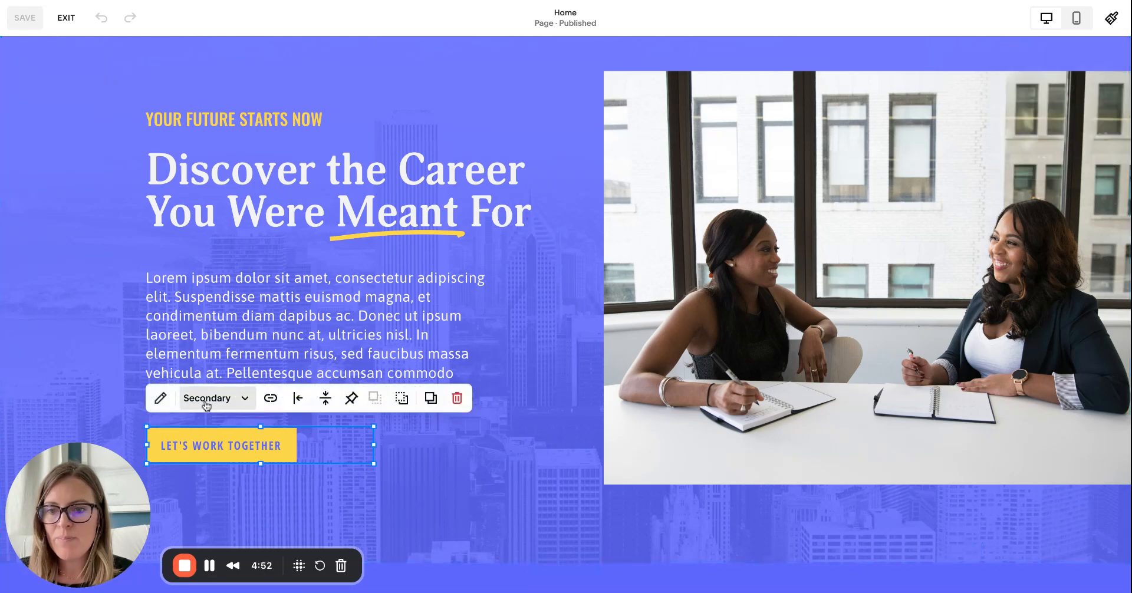
{"action": "left_click", "coordinate": [206, 399]}
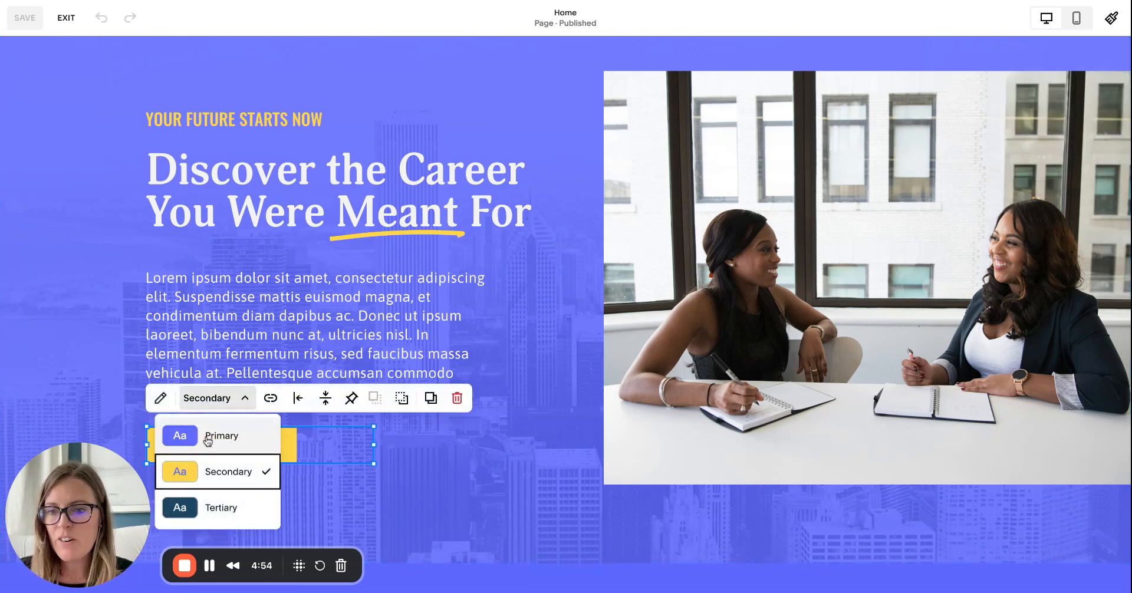
{"action": "left_click", "coordinate": [208, 439]}
{"action": "left_click", "coordinate": [206, 398]}
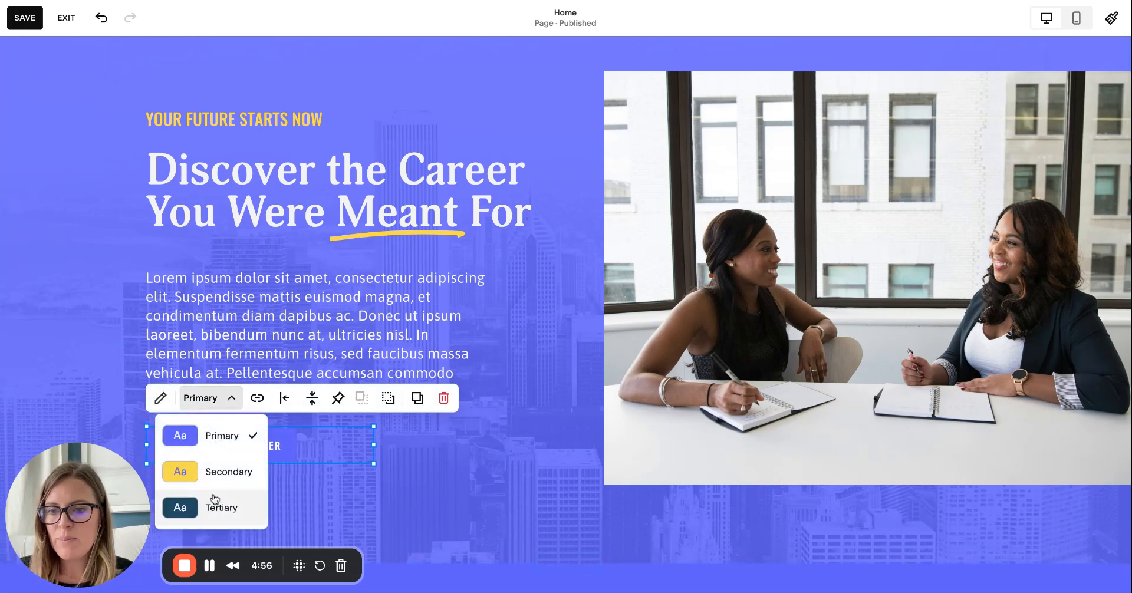
{"action": "left_click", "coordinate": [222, 507]}
{"action": "left_click", "coordinate": [217, 400]}
{"action": "left_click", "coordinate": [217, 471]}
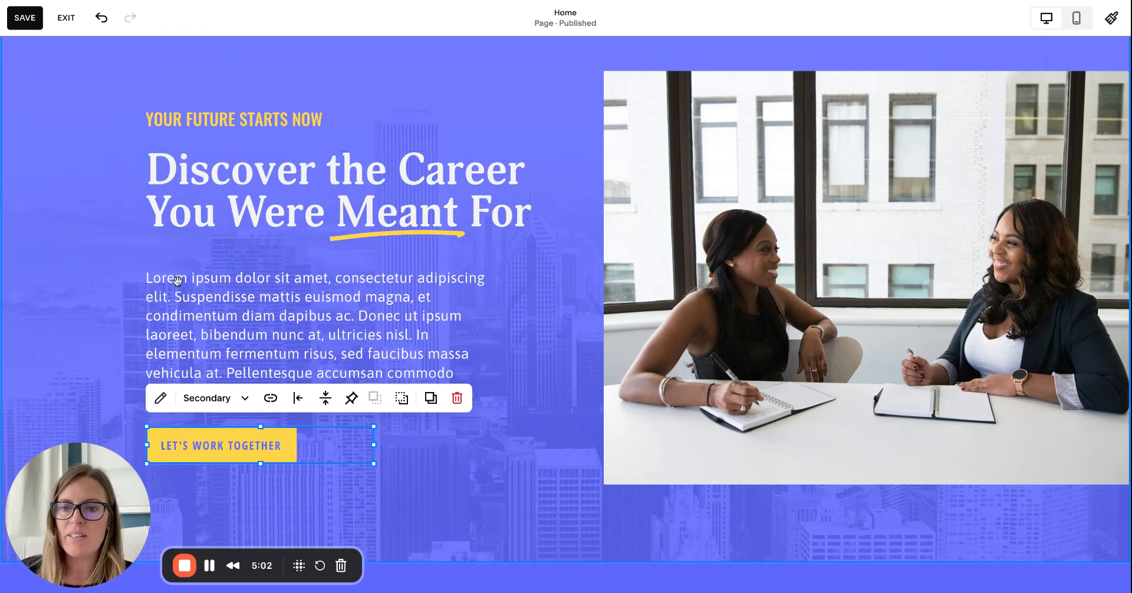
- Save the home page and go to the form on the Contact page through the header's consultation button
{"action": "left_click", "coordinate": [25, 19]}
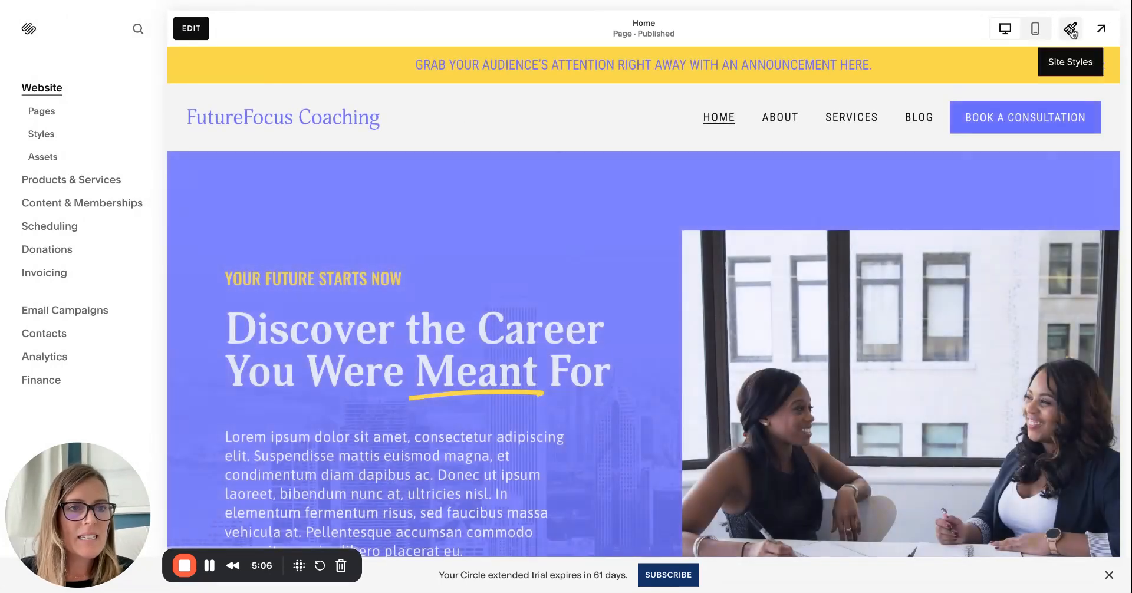
{"action": "left_click", "coordinate": [1003, 121]}
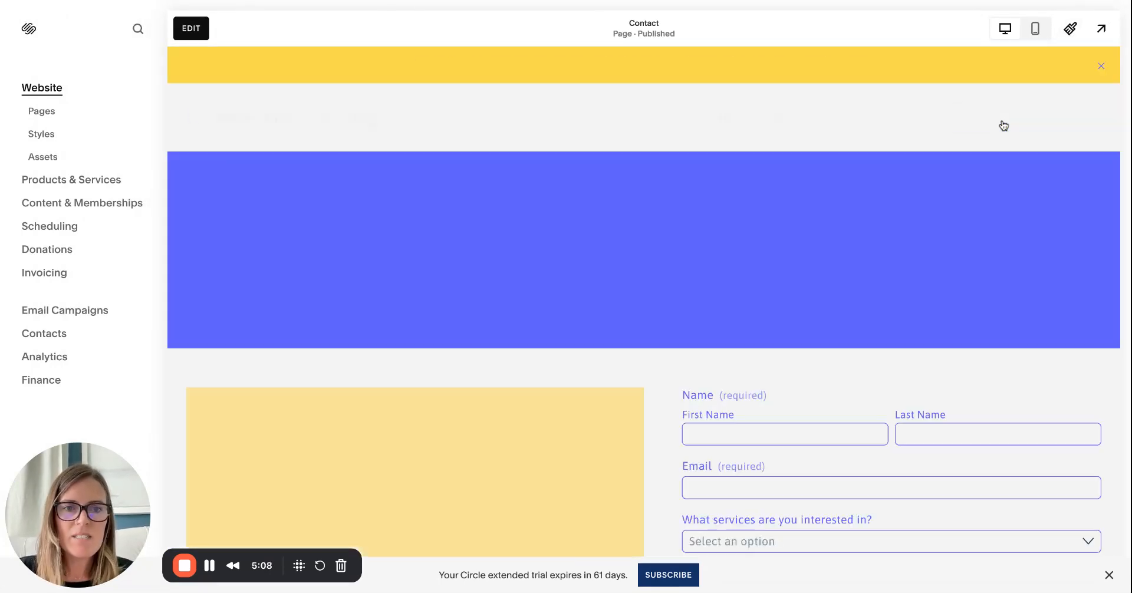
{"action": "scroll", "coordinate": [894, 181], "scroll_direction": "down", "scroll_amount": 4}
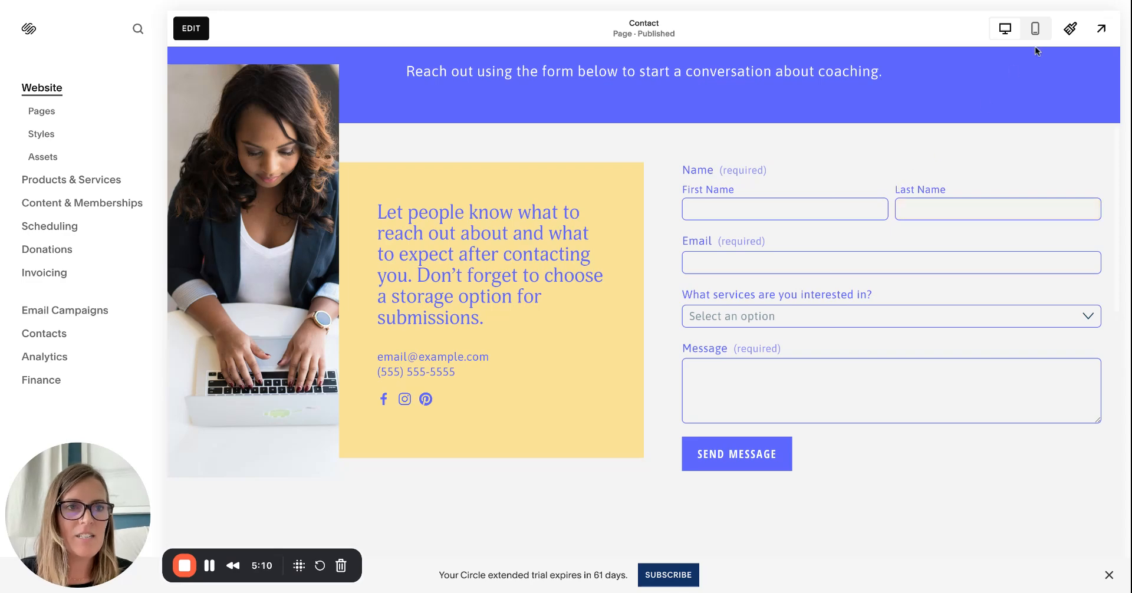
- Open the site-wide form styles and review all form packs and the form font settings without changing anything
{"action": "left_click", "coordinate": [1080, 28]}
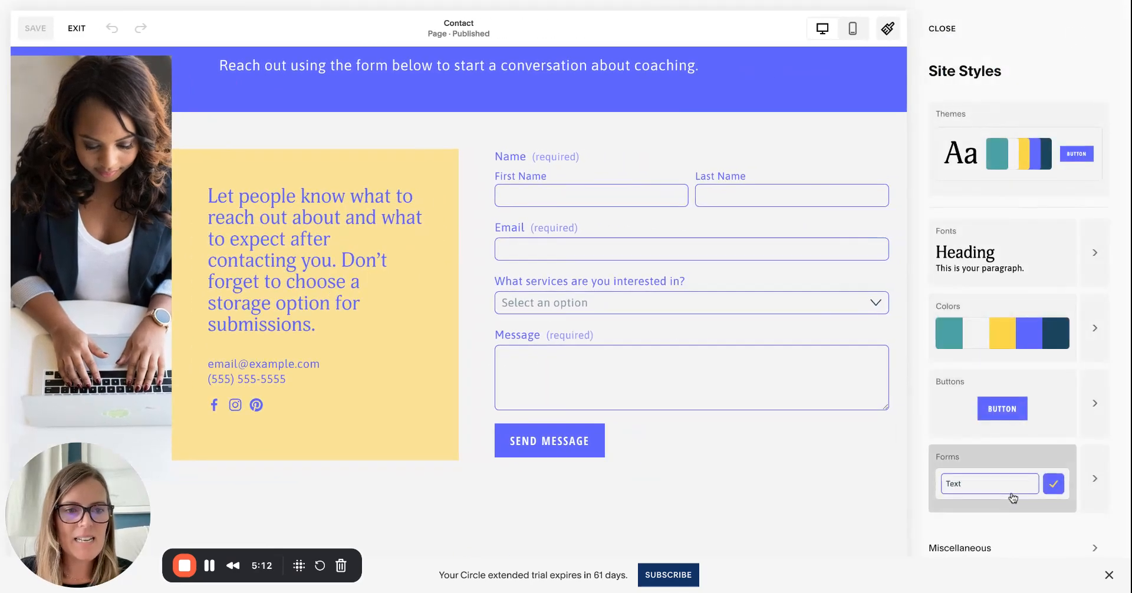
{"action": "left_click", "coordinate": [1093, 463]}
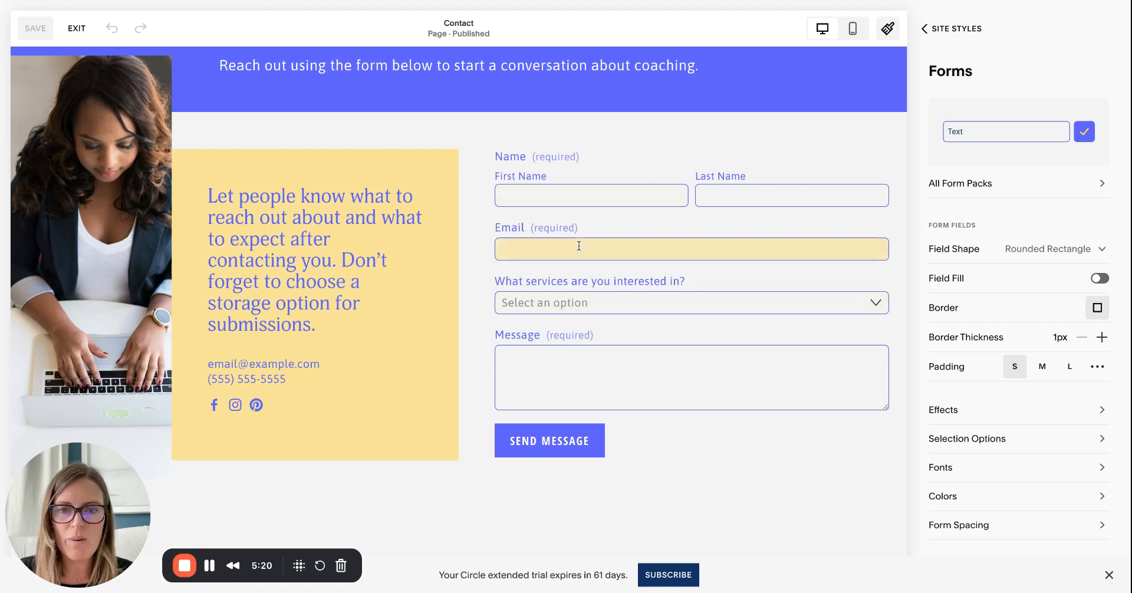
{"action": "left_click", "coordinate": [941, 183]}
{"action": "scroll", "coordinate": [1024, 313], "scroll_direction": "down", "scroll_amount": 5}
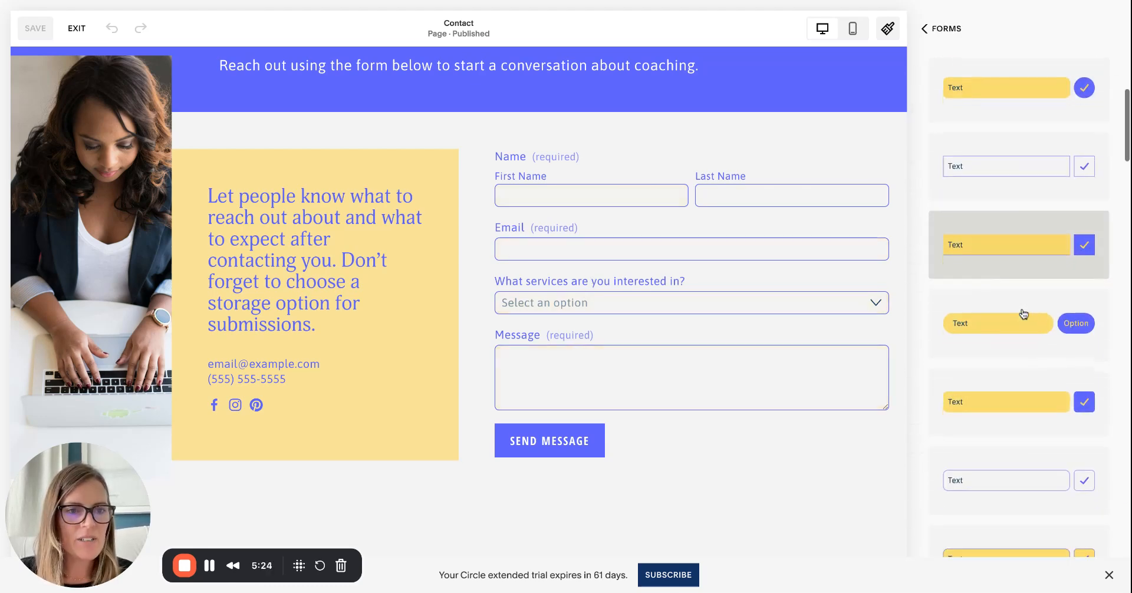
{"action": "scroll", "coordinate": [1026, 310], "scroll_direction": "down", "scroll_amount": 10}
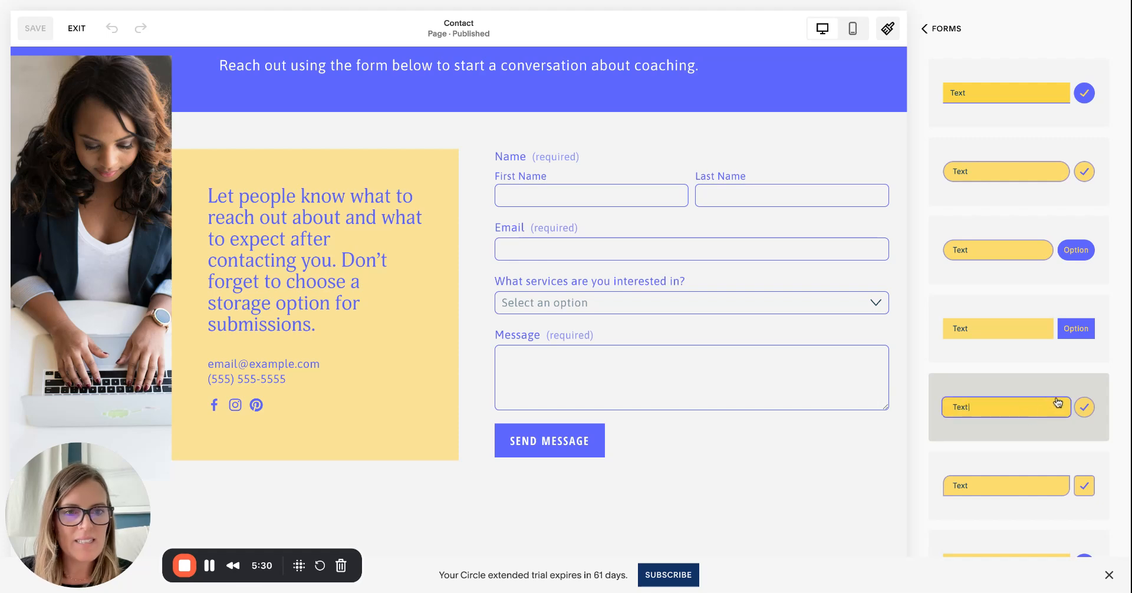
{"action": "scroll", "coordinate": [1025, 437], "scroll_direction": "down", "scroll_amount": 4}
{"action": "scroll", "coordinate": [1020, 354], "scroll_direction": "up", "scroll_amount": 4}
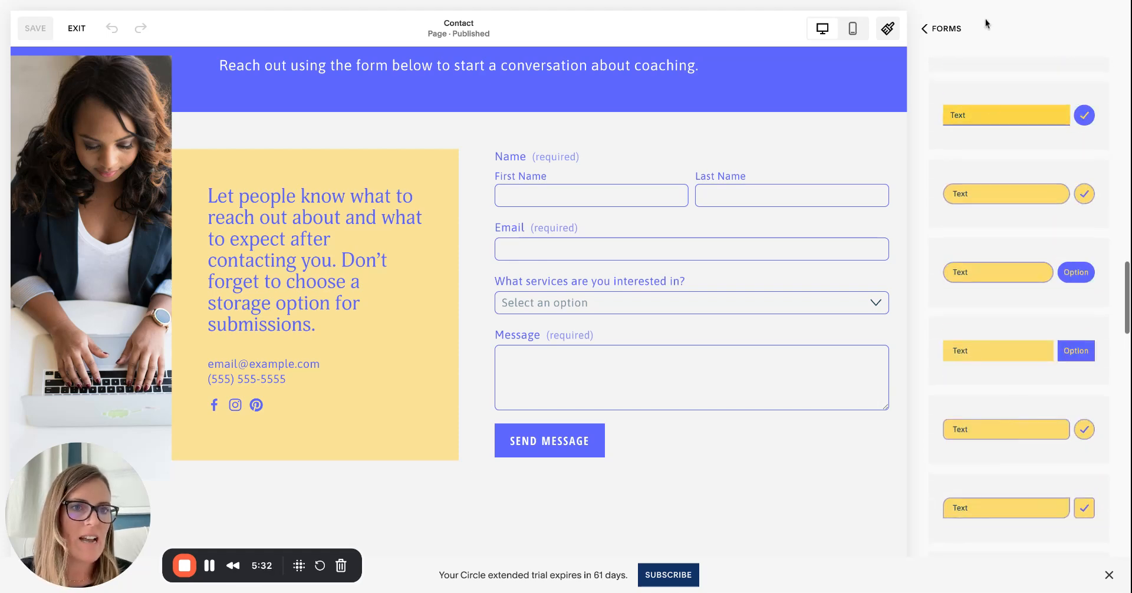
{"action": "left_click", "coordinate": [946, 29]}
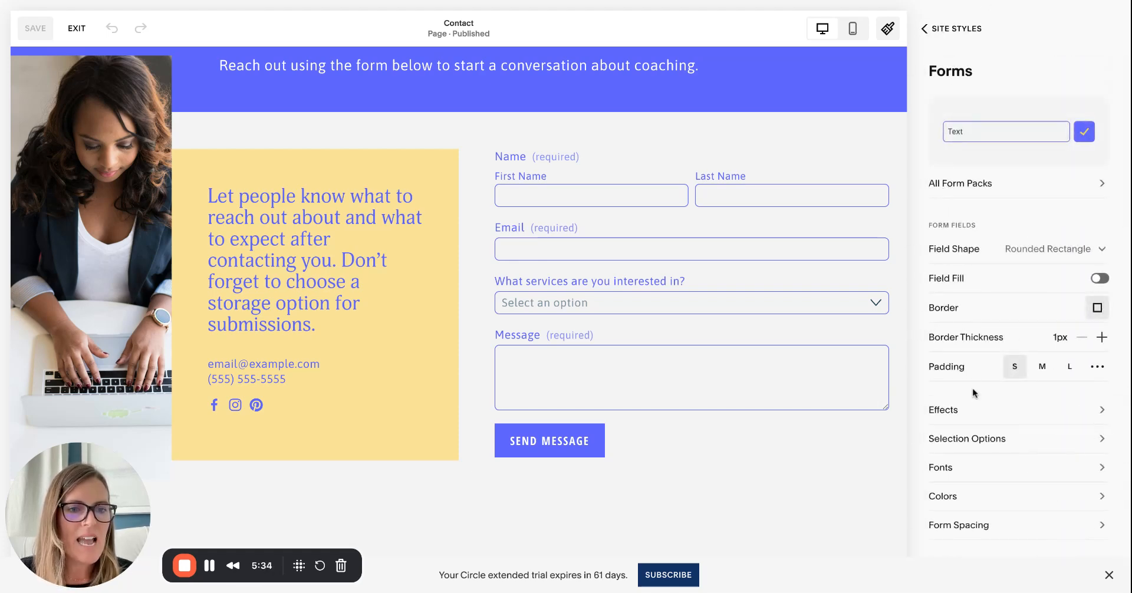
{"action": "left_click", "coordinate": [949, 466]}
{"action": "left_click", "coordinate": [942, 27]}
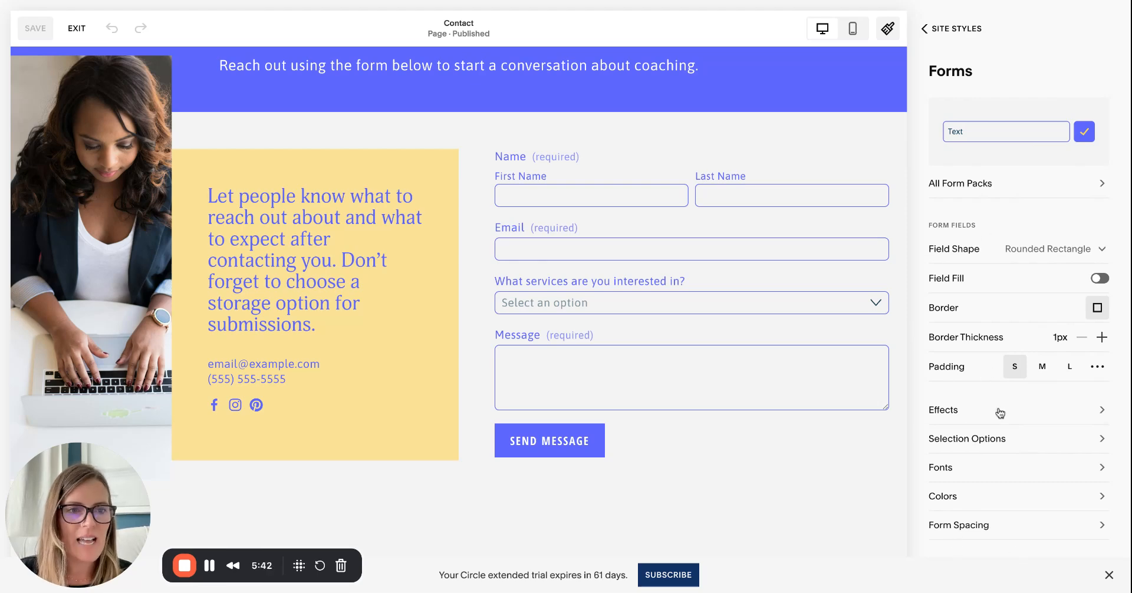
- Try a form field border thickness of up to 7px and set it back to 1px
{"action": "left_click", "coordinate": [1100, 339]}
{"action": "left_click", "coordinate": [1081, 338]}
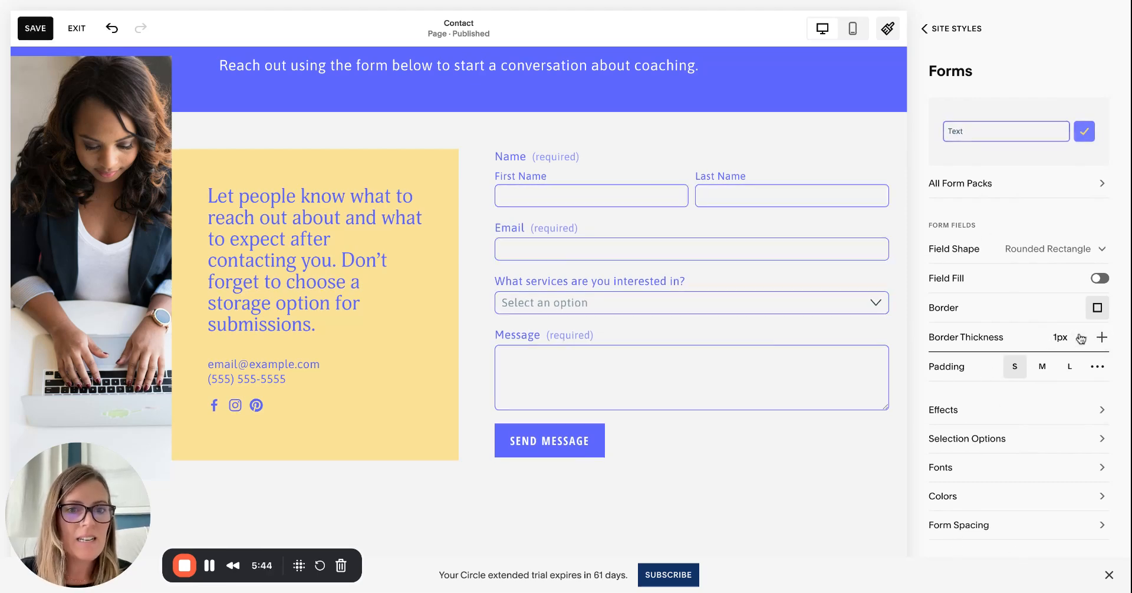
{"action": "left_click", "coordinate": [1102, 337]}
{"action": "left_click", "coordinate": [1101, 338]}
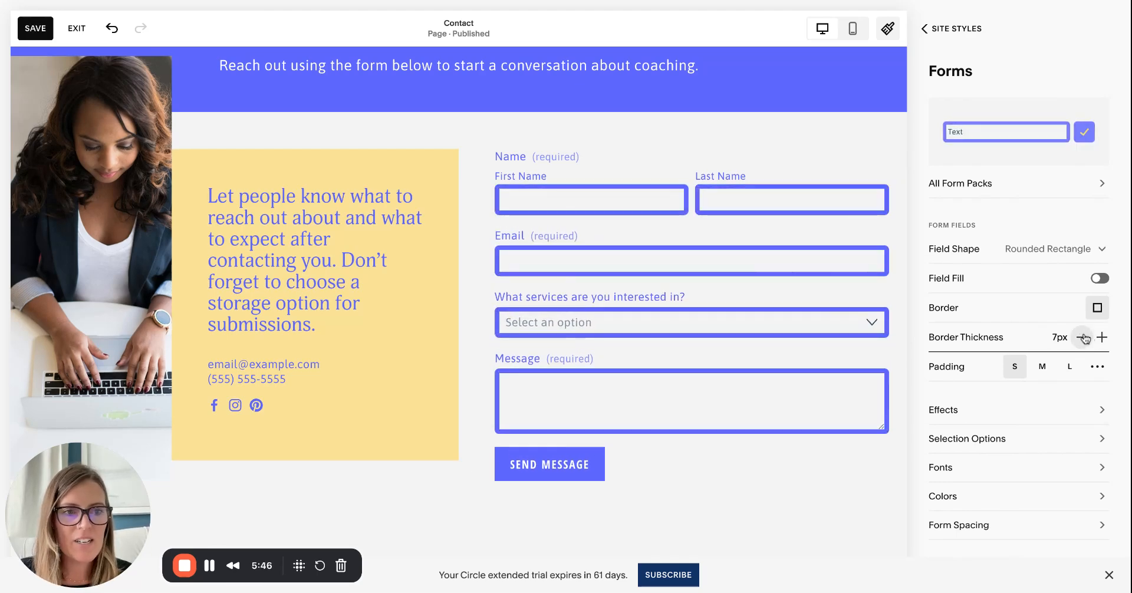
{"action": "left_click", "coordinate": [1082, 337]}
{"action": "left_click", "coordinate": [1081, 337]}
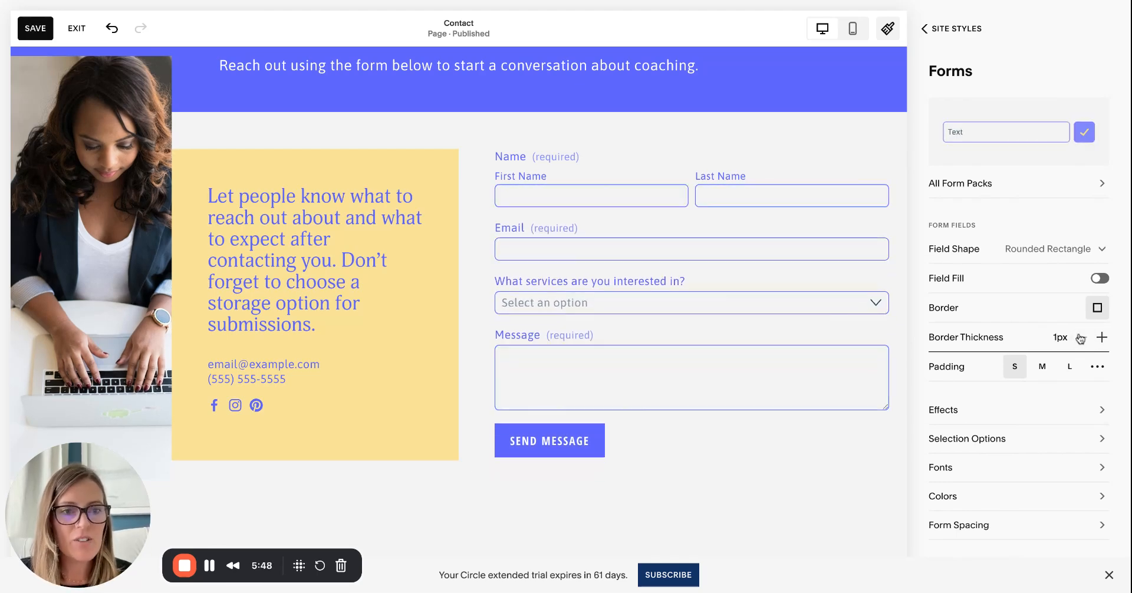
- Enter sample text in the contact form's First Name field to preview how an active field is styled
{"action": "scroll", "coordinate": [1031, 482], "scroll_direction": "down", "scroll_amount": 2}
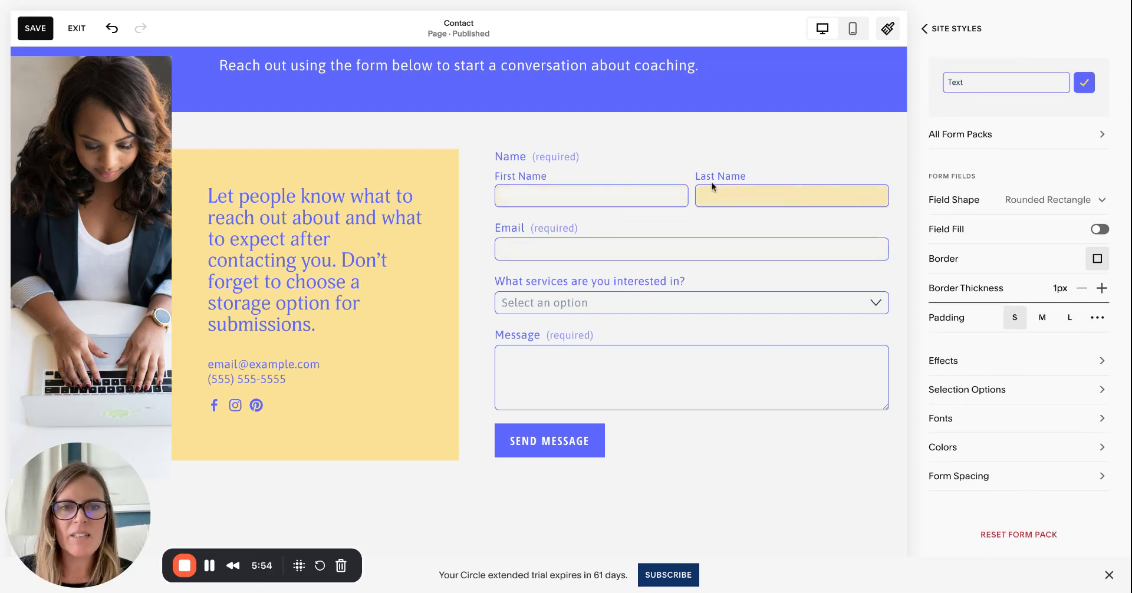
{"action": "left_click", "coordinate": [638, 200]}
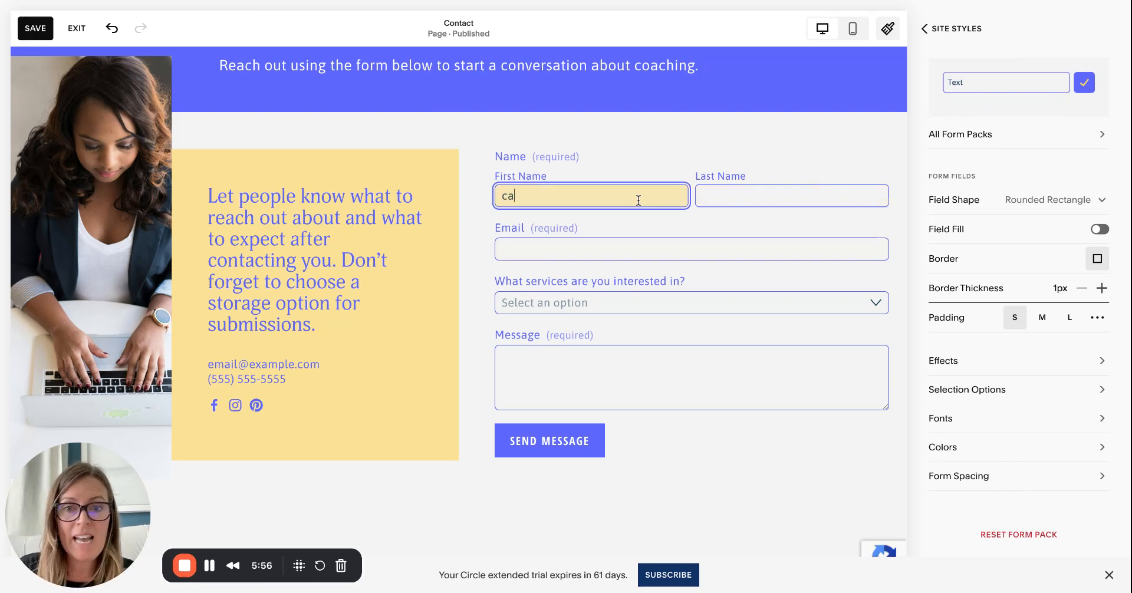
{"action": "left_click", "coordinate": [685, 161]}
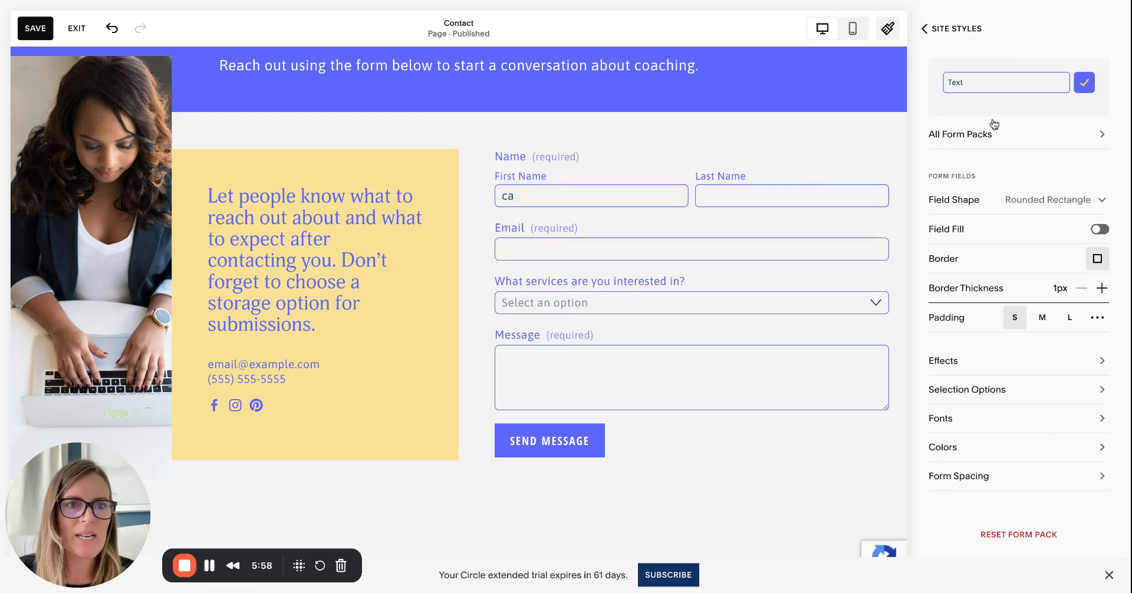
- Open the miscellaneous site styles and review the animation styles and speeds, leaving Fade and Slow selected
{"action": "left_click", "coordinate": [930, 29]}
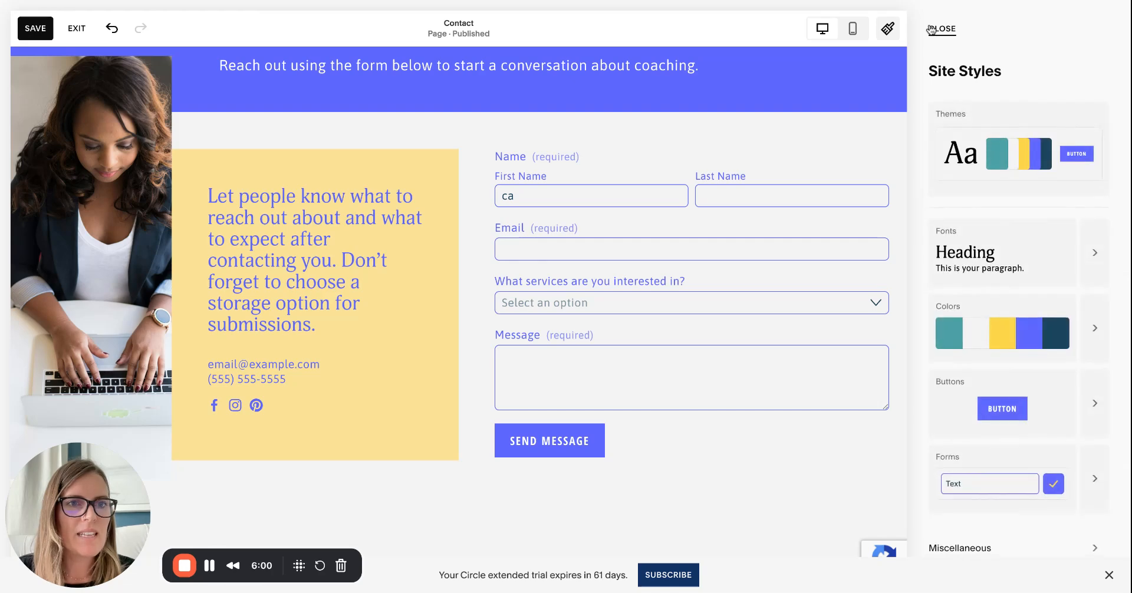
{"action": "left_click", "coordinate": [931, 29]}
{"action": "left_click", "coordinate": [1111, 19]}
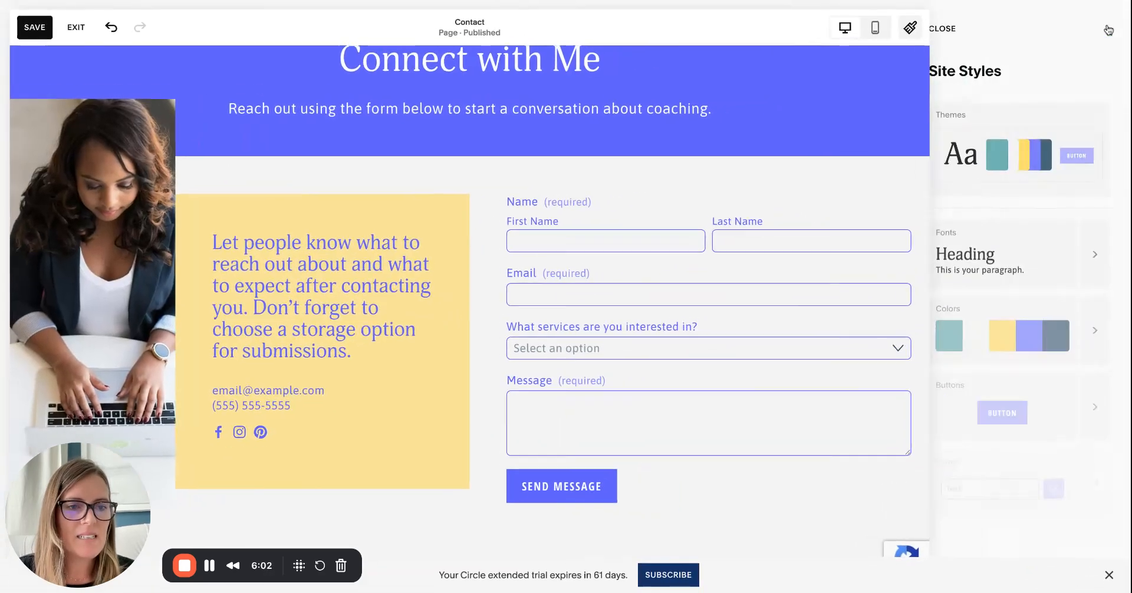
{"action": "left_click", "coordinate": [1094, 532]}
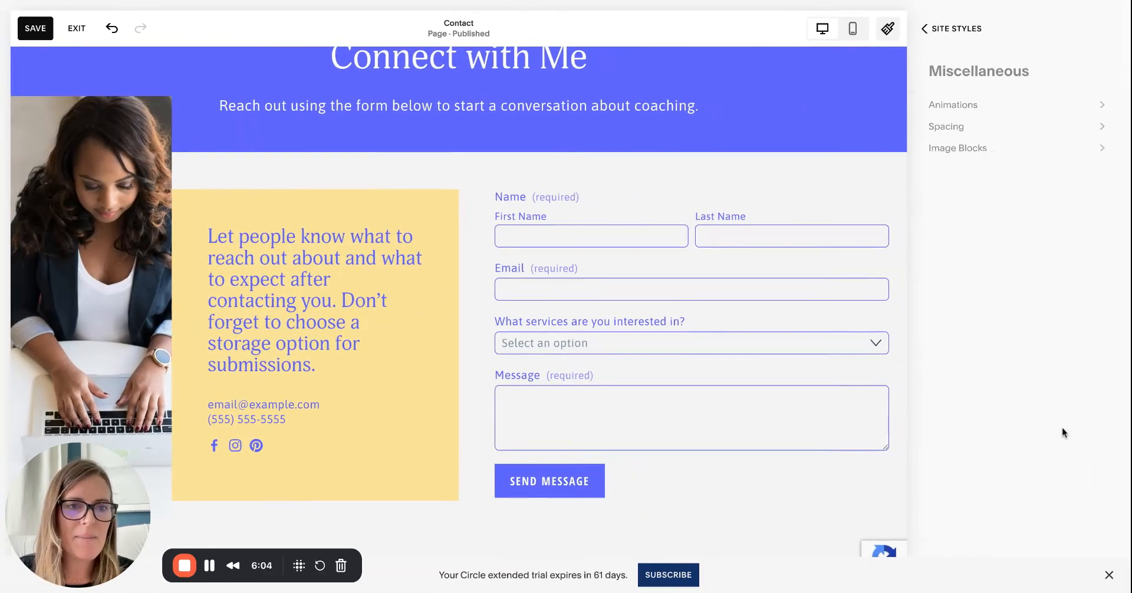
{"action": "left_click", "coordinate": [955, 110]}
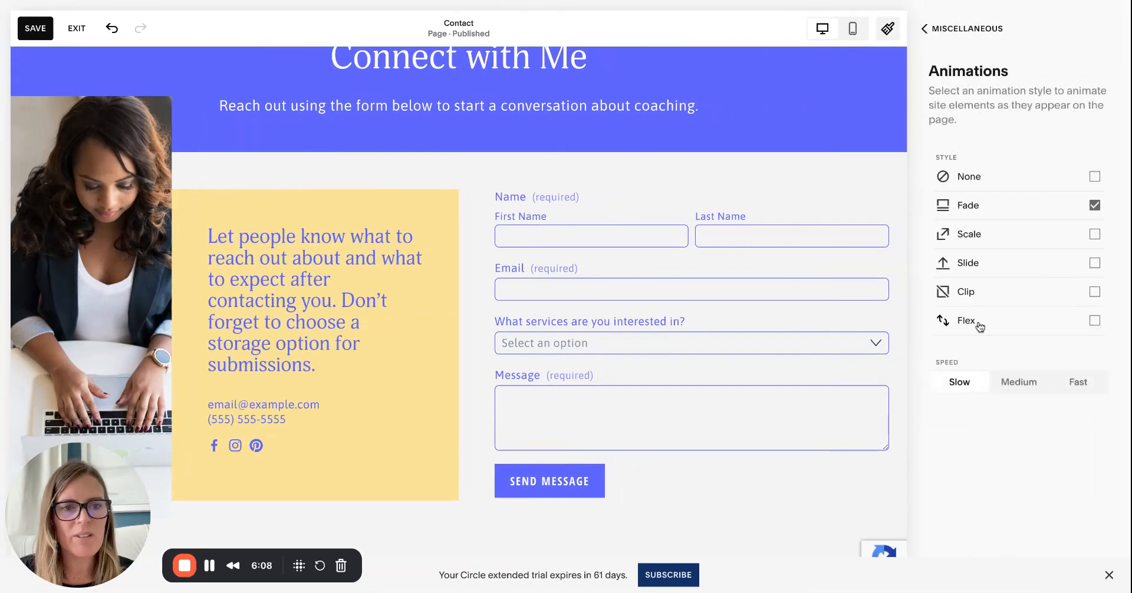
{"action": "scroll", "coordinate": [596, 348], "scroll_direction": "down", "scroll_amount": 3}
{"action": "scroll", "coordinate": [596, 349], "scroll_direction": "up", "scroll_amount": 3}
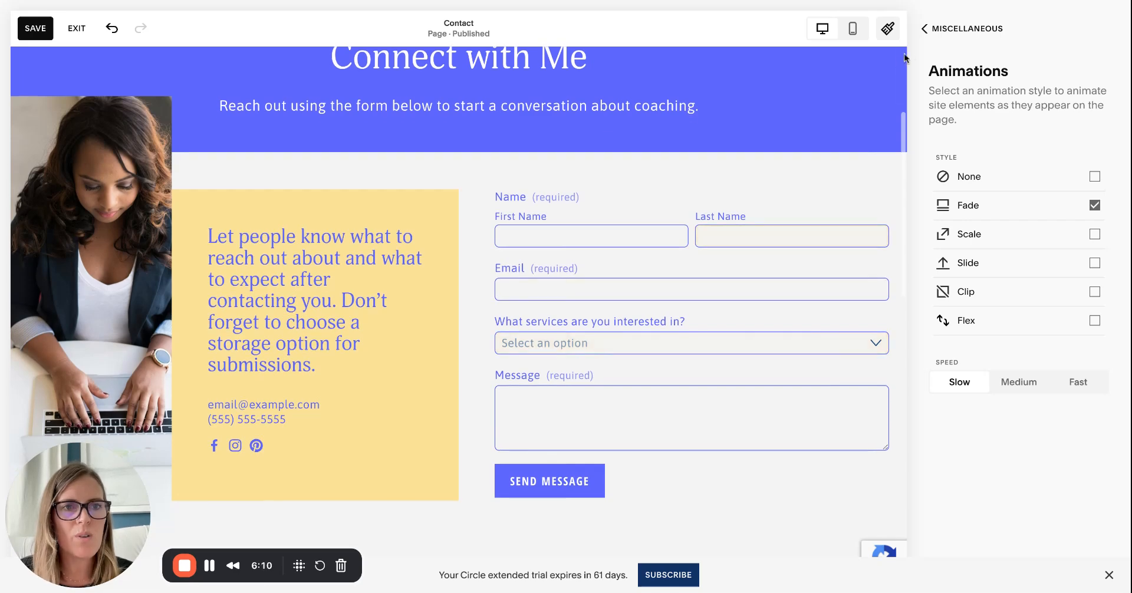
{"action": "left_click", "coordinate": [944, 29]}
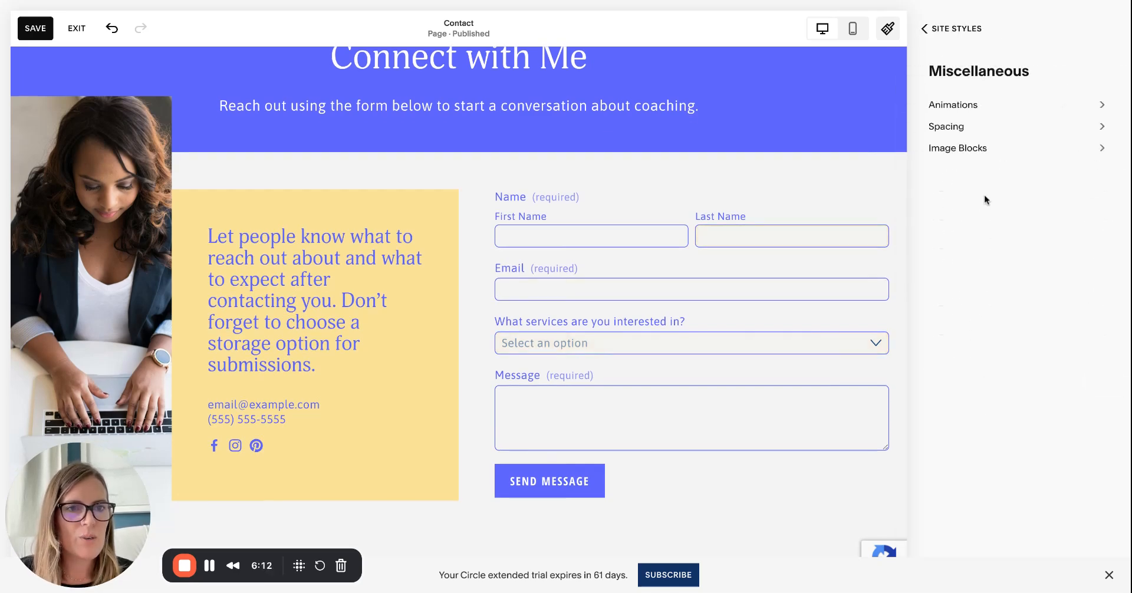
- Review the site-wide spacing settings and the image block settings for the poster, card, overlap and collage layouts
{"action": "left_click", "coordinate": [947, 134]}
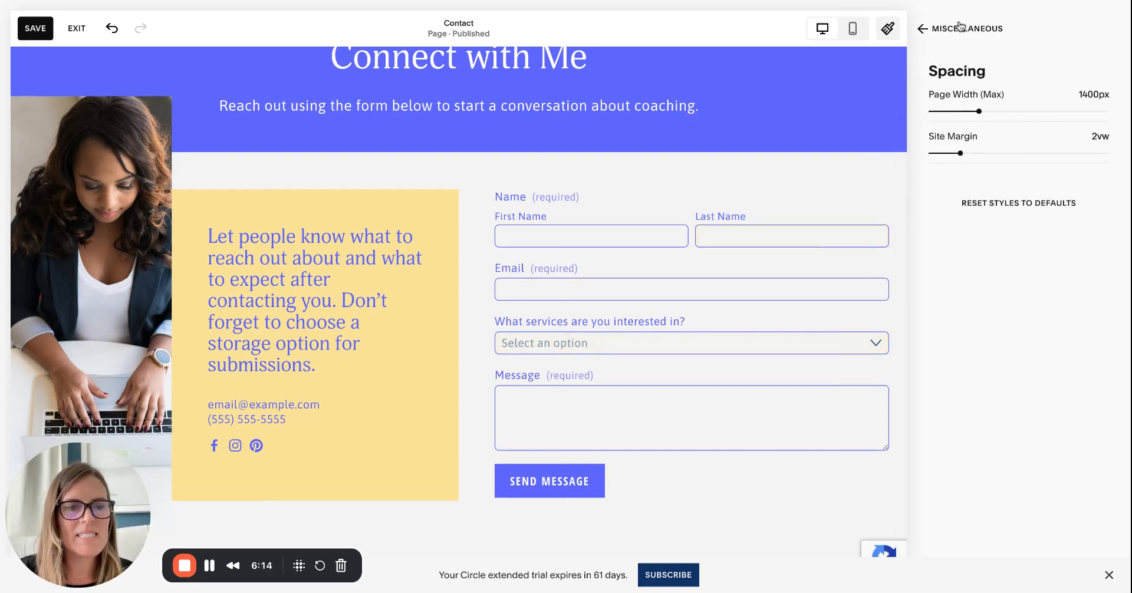
{"action": "left_click", "coordinate": [960, 27]}
{"action": "left_click", "coordinate": [947, 151]}
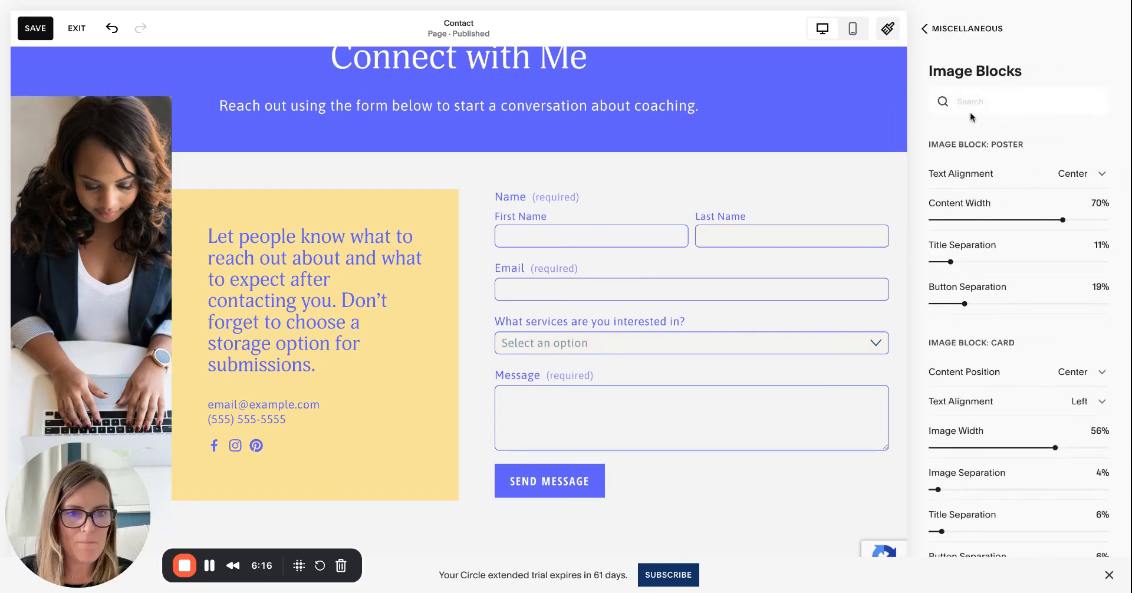
{"action": "scroll", "coordinate": [982, 382], "scroll_direction": "down", "scroll_amount": 15}
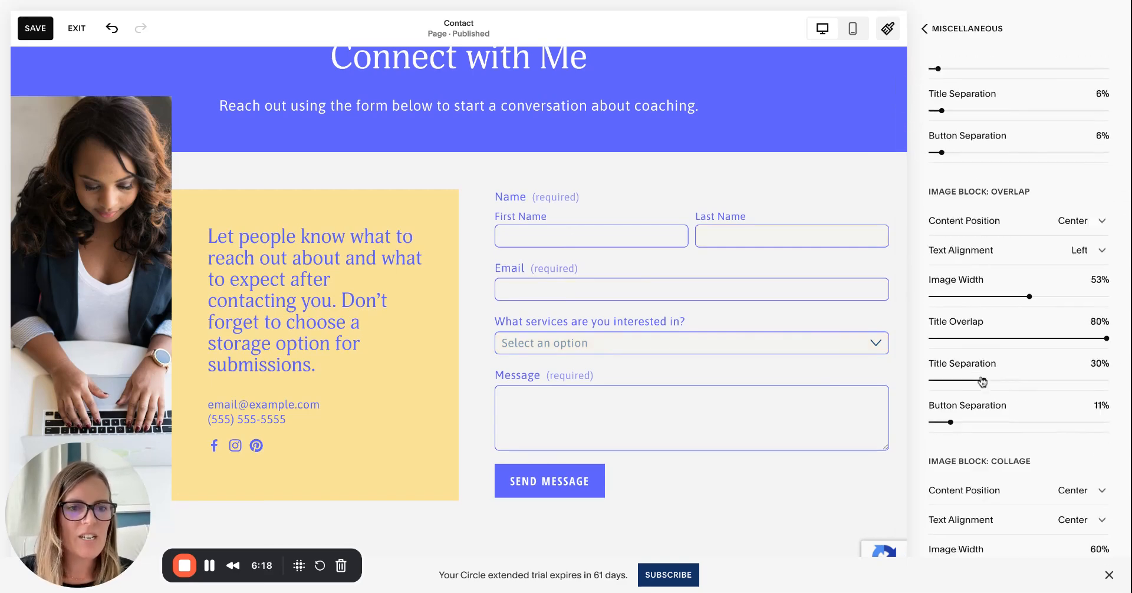
{"action": "scroll", "coordinate": [1019, 306], "scroll_direction": "up", "scroll_amount": 15}
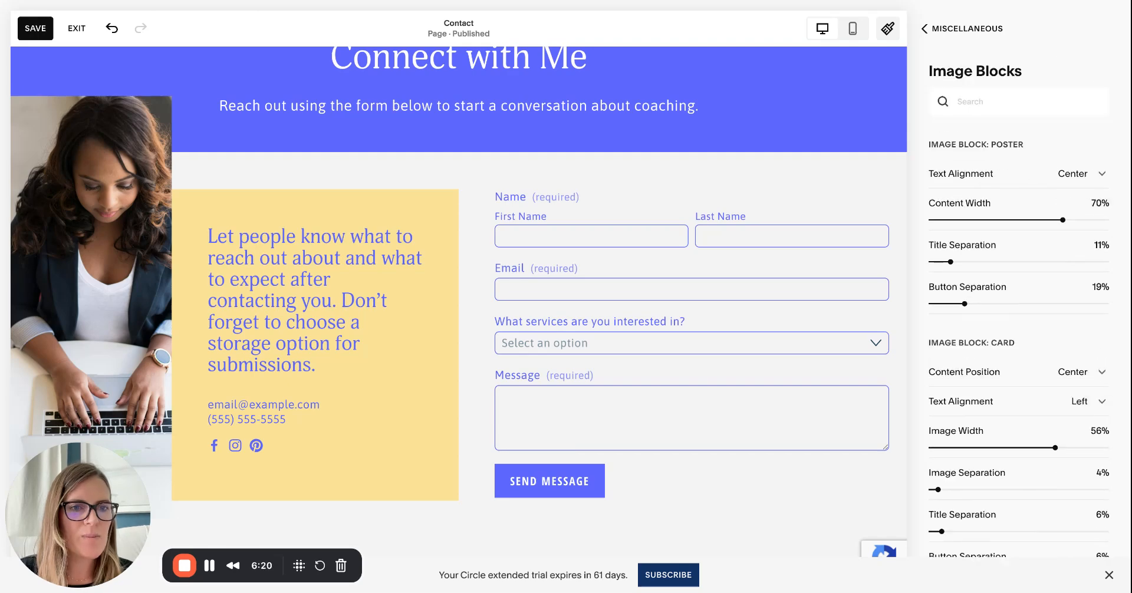
- Leave the image block settings and close the site styles to return to the Contact page editor
{"action": "left_click", "coordinate": [950, 33]}
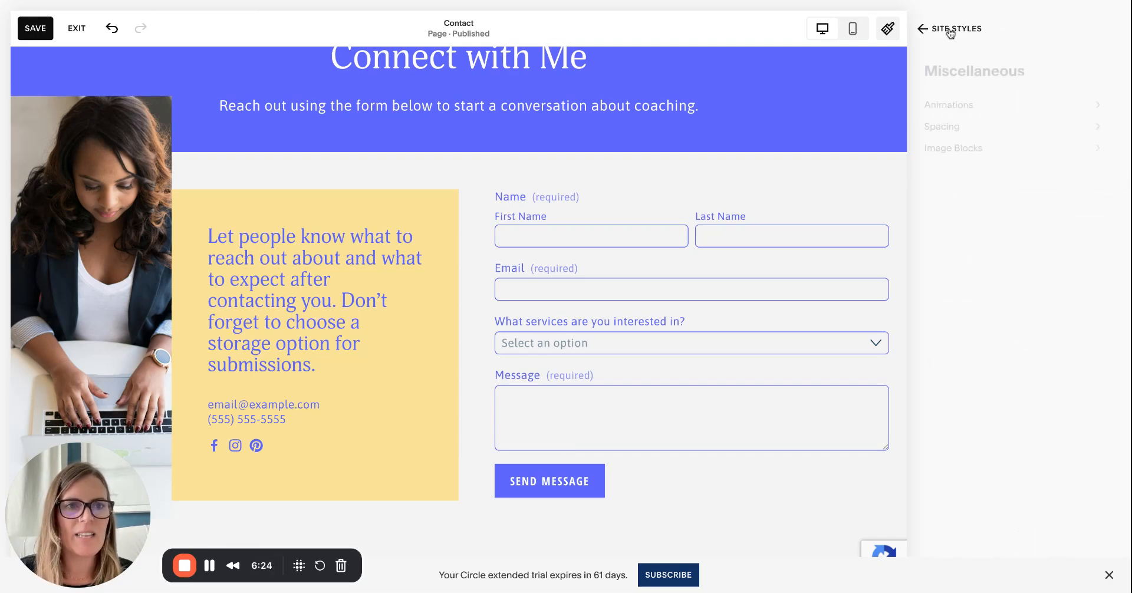
{"action": "left_click", "coordinate": [948, 32]}
{"action": "left_click", "coordinate": [942, 30]}
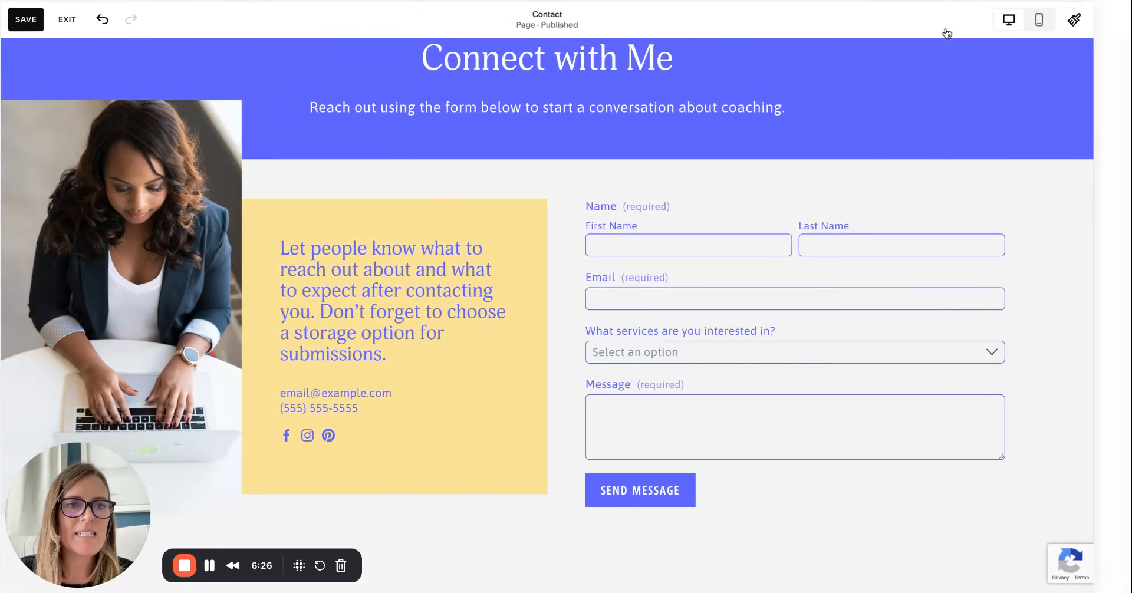